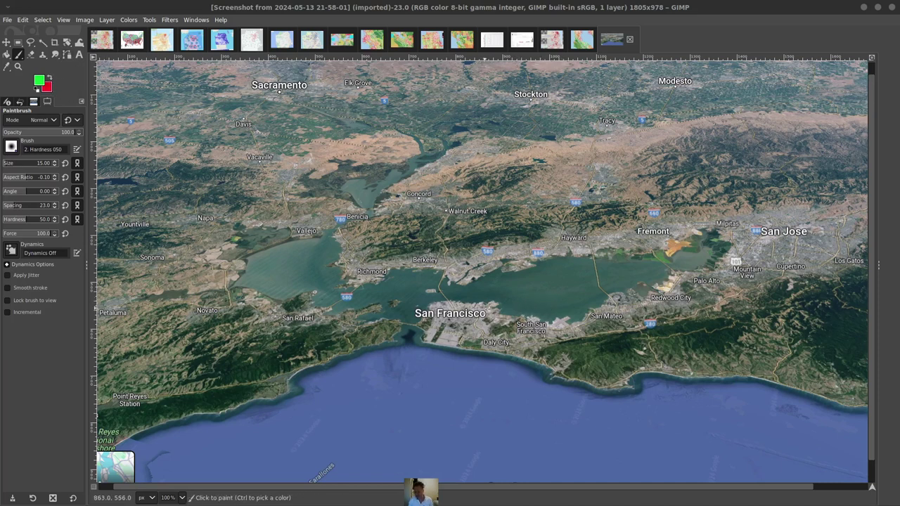
Paint trial green circles on San Francisco, San Jose and Berkeley, undo them, and open the circled crime map.
mouse_move(513, 301)
mouse_down()
mouse_move(445, 297)
mouse_move(408, 316)
mouse_move(492, 350)
mouse_move(504, 300)
mouse_up()
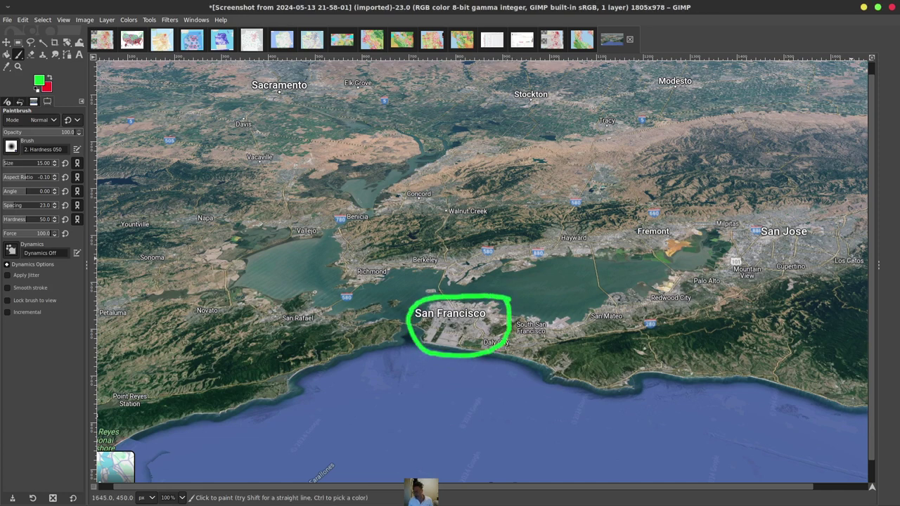
mouse_move(788, 195)
mouse_down()
mouse_move(763, 198)
mouse_move(806, 282)
mouse_move(817, 184)
mouse_move(788, 196)
mouse_up()
mouse_move(540, 232)
mouse_down()
mouse_move(395, 261)
mouse_move(548, 274)
mouse_move(538, 232)
mouse_up()
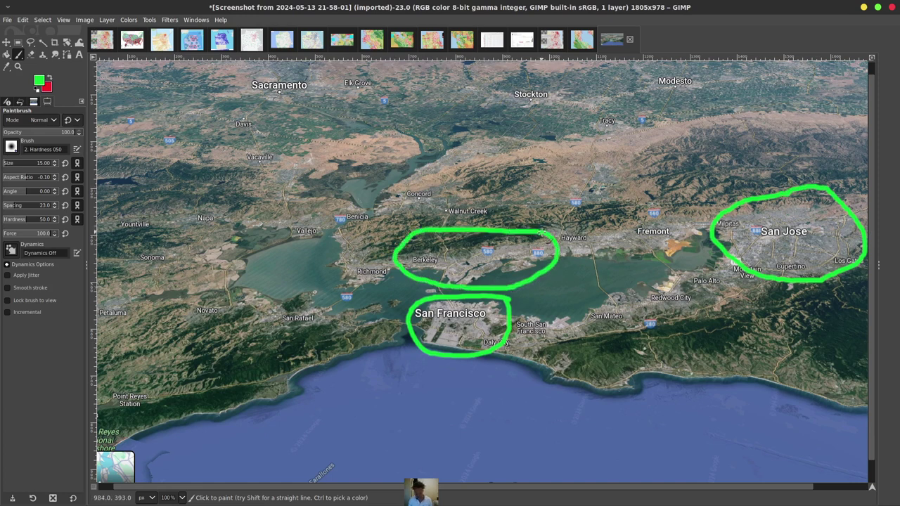
key(ctrl+z)
key(ctrl+z)
key(ctrl+z)
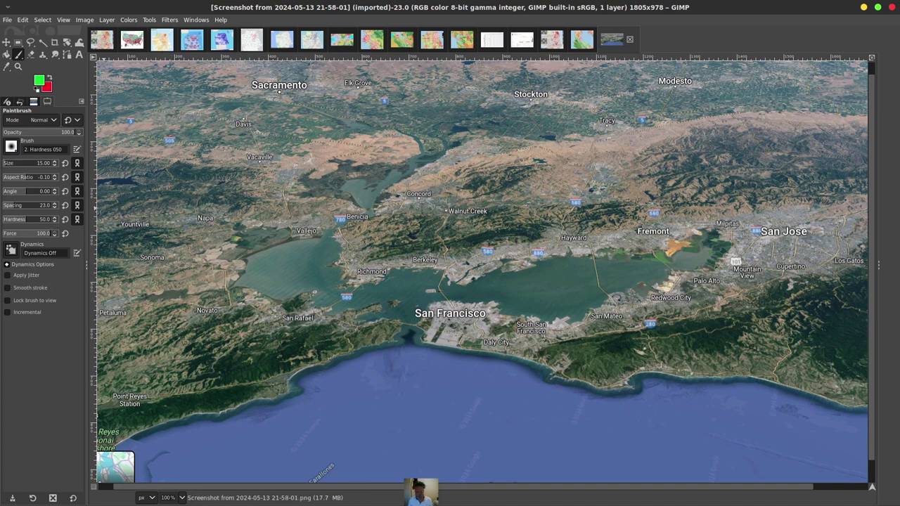
click(461, 39)
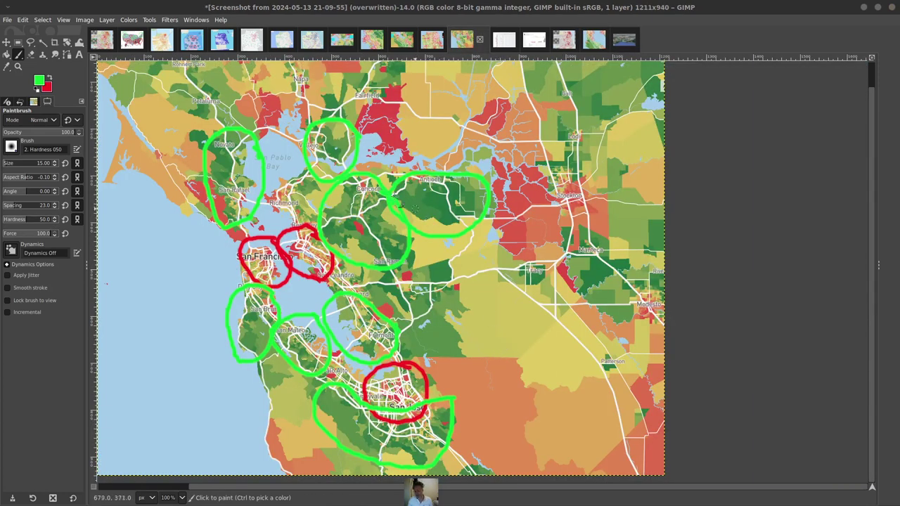
Circle Fairfield and the Stockton–Lodi–Manteca area in red, then view the crime-rate table and homicide map.
click(49, 78)
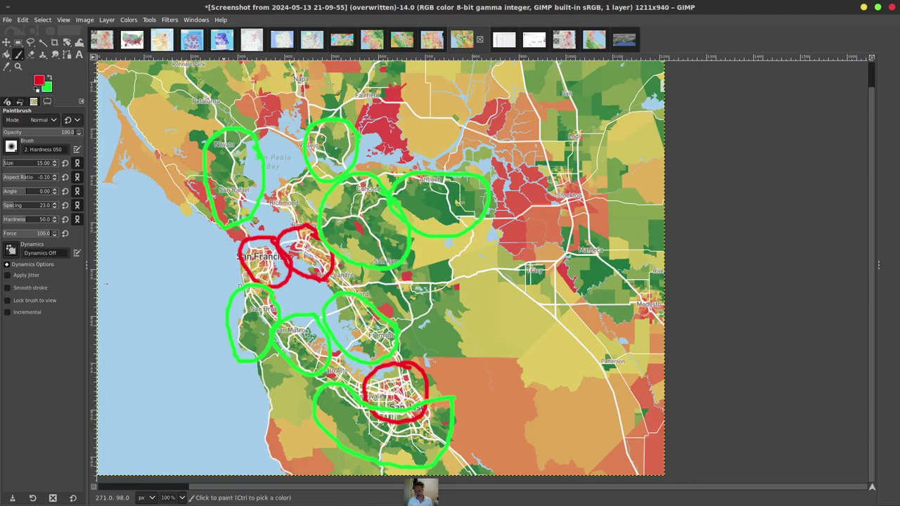
mouse_move(418, 95)
mouse_down()
mouse_move(406, 79)
mouse_move(354, 142)
mouse_move(431, 130)
mouse_move(419, 91)
mouse_up()
mouse_move(609, 187)
mouse_down()
mouse_move(567, 103)
mouse_move(480, 177)
mouse_move(558, 310)
mouse_move(625, 204)
mouse_move(608, 177)
mouse_up()
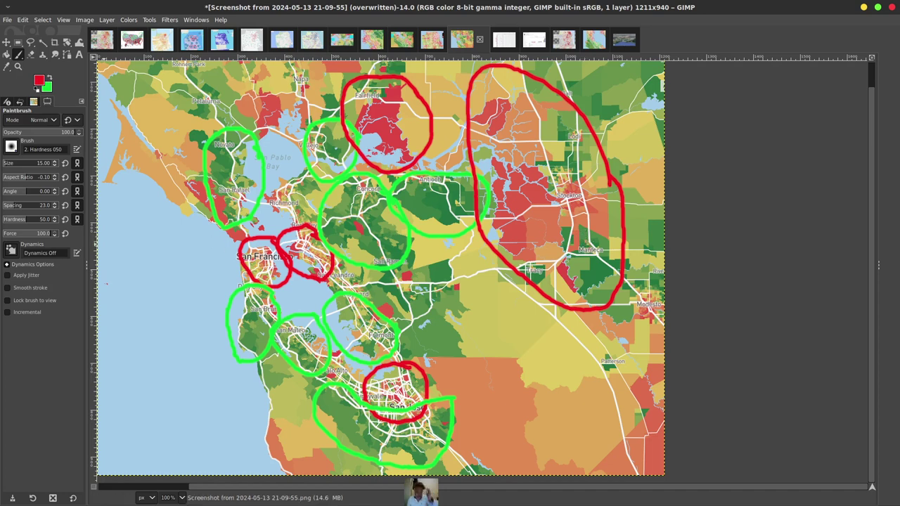
click(503, 40)
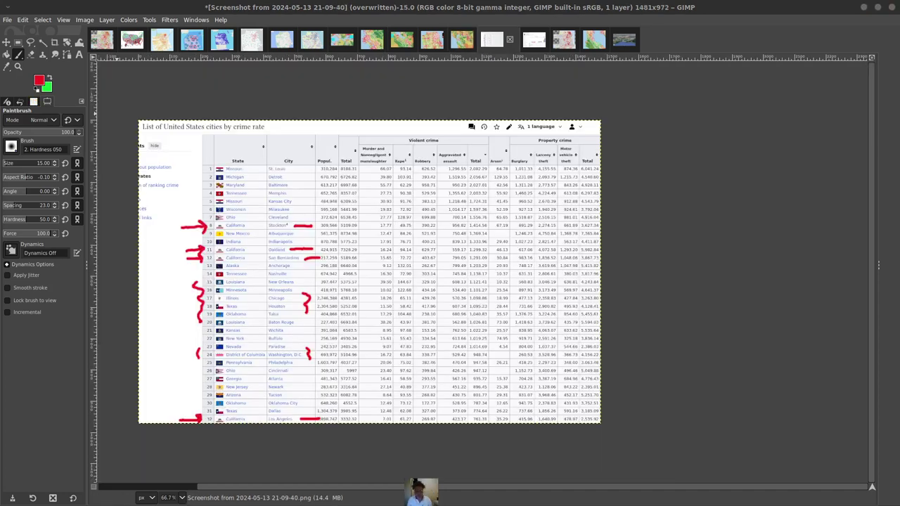
click(134, 41)
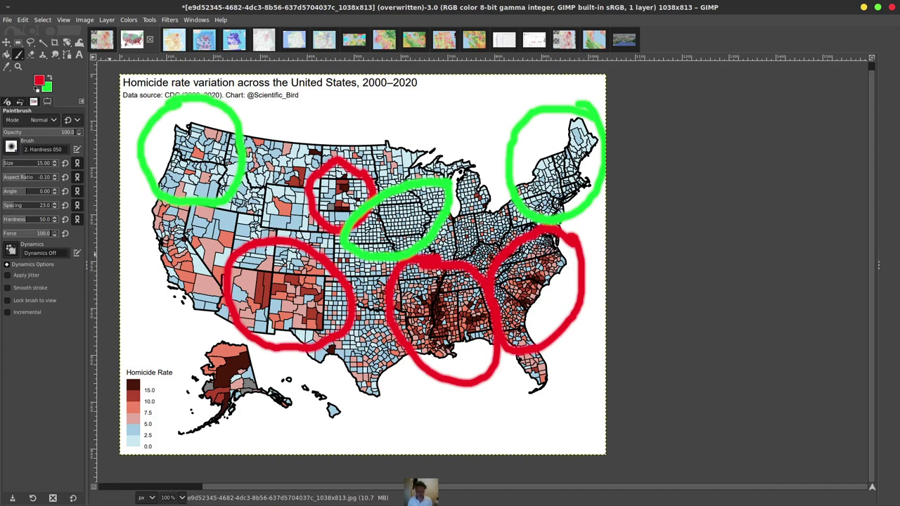
Switch to the SF_MAIN_CRIME_MAP_CIRCLES San Francisco heat map.
click(102, 40)
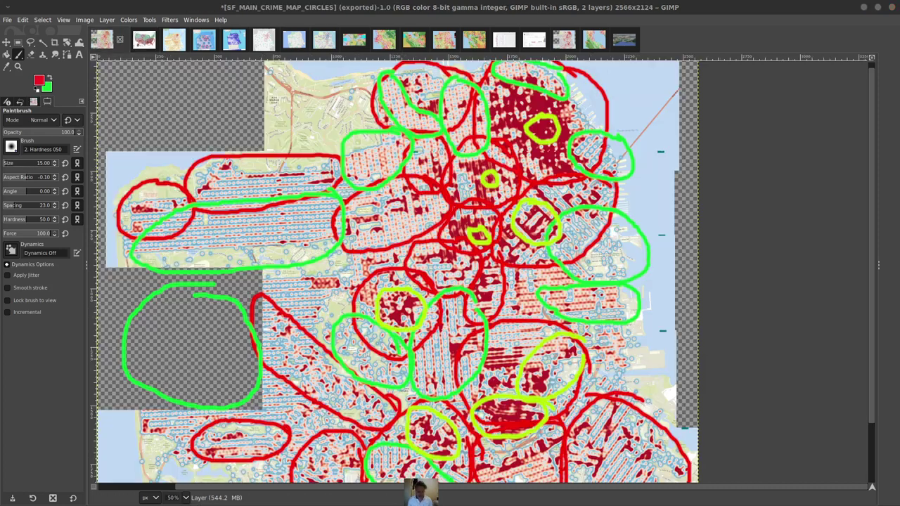
click(572, 41)
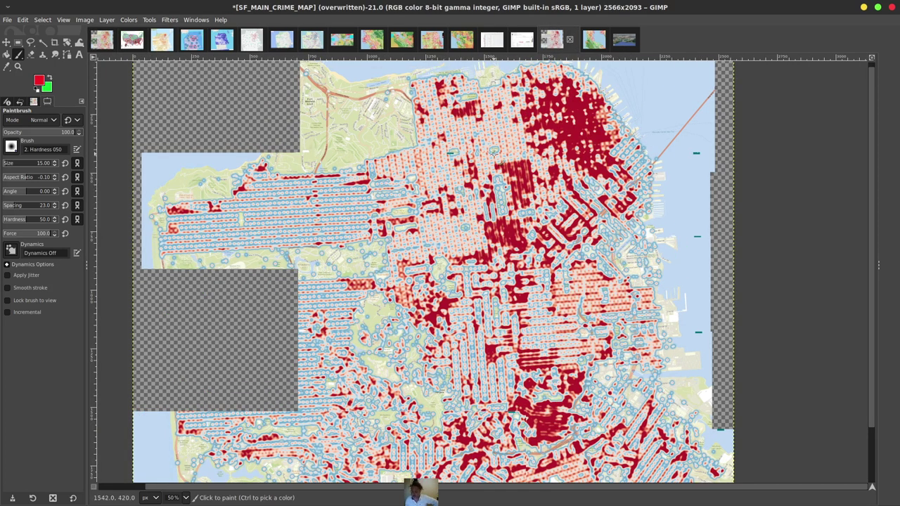
click(101, 42)
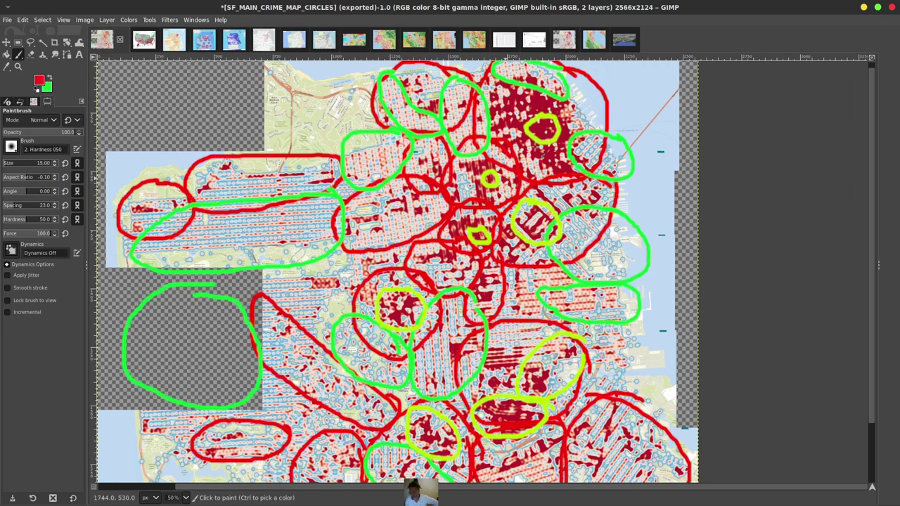
click(564, 39)
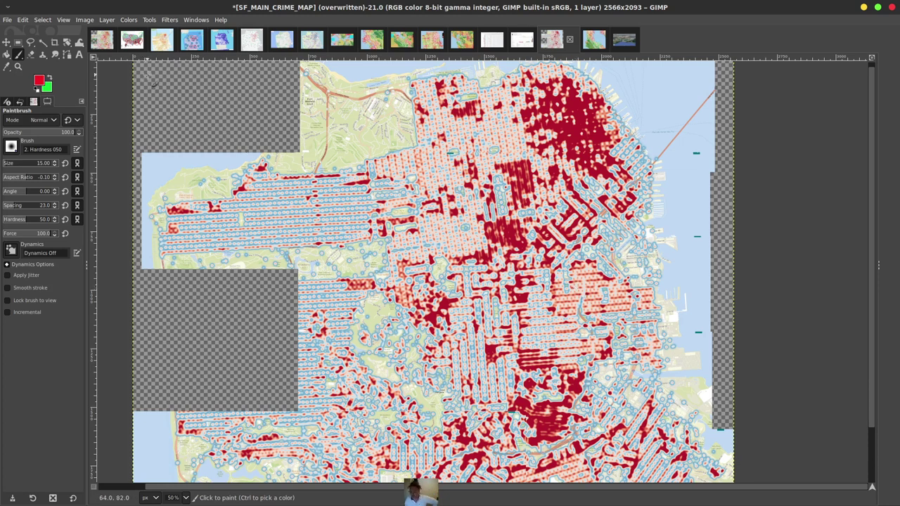
click(100, 43)
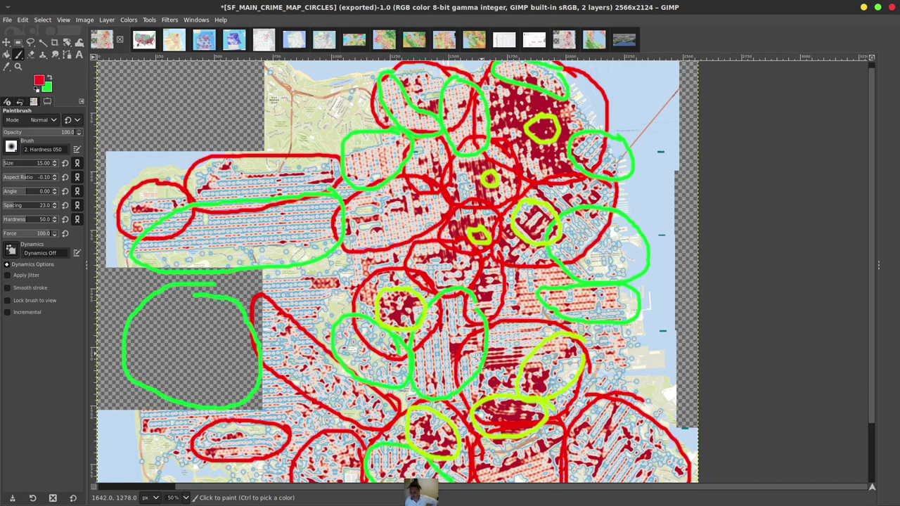
scroll(492, 303, down, 3)
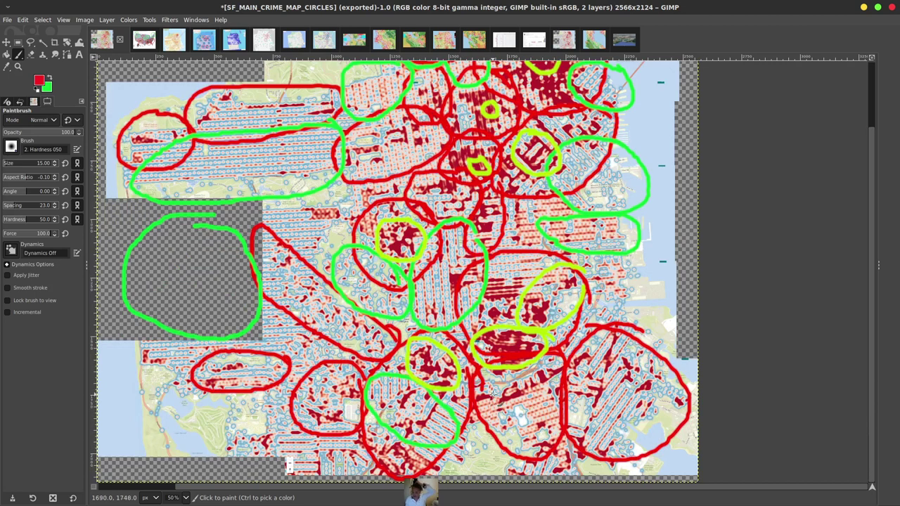
scroll(395, 271, up, 3)
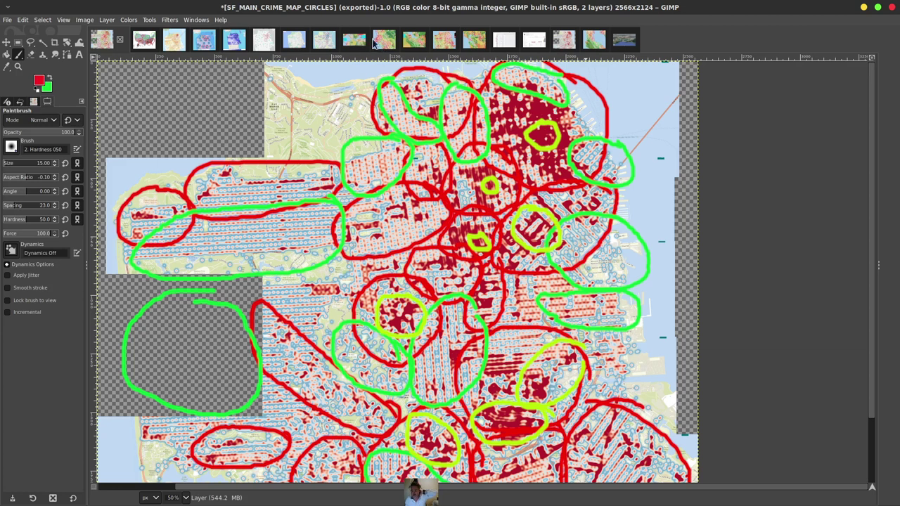
click(562, 43)
scroll(532, 241, down, 3)
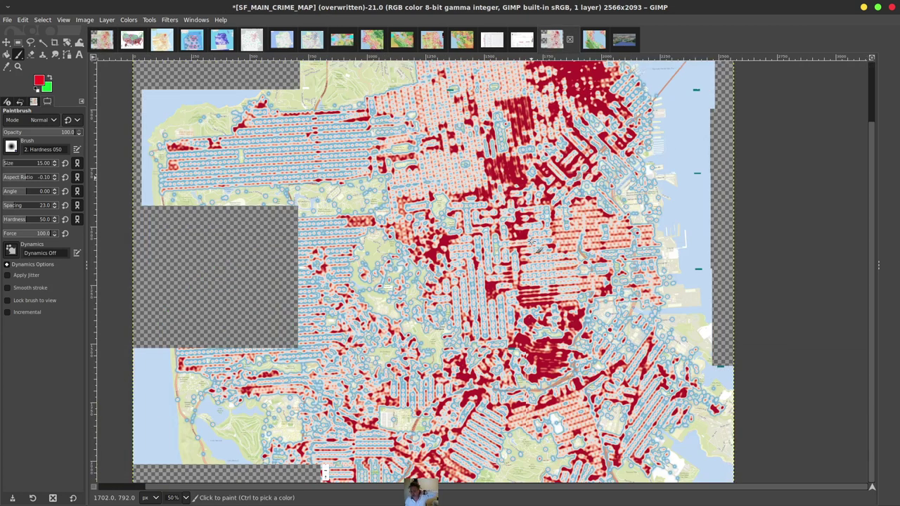
scroll(532, 241, up, 3)
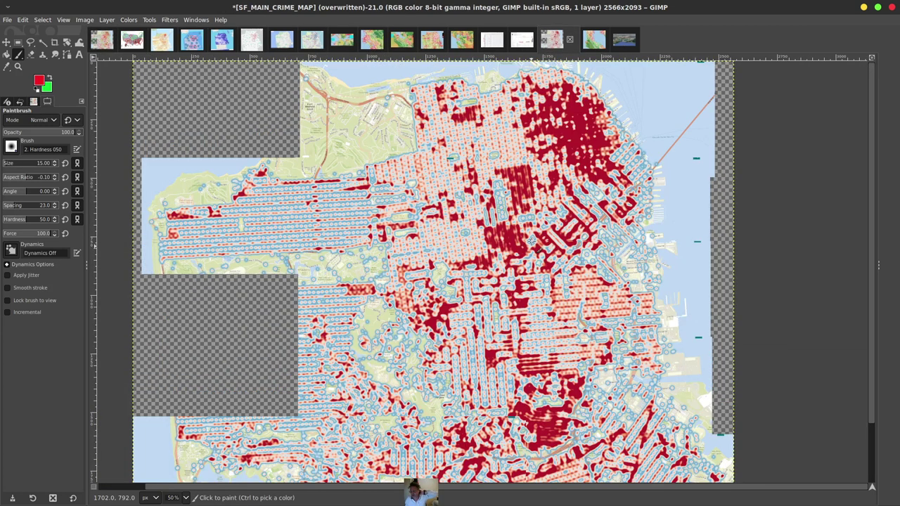
click(101, 39)
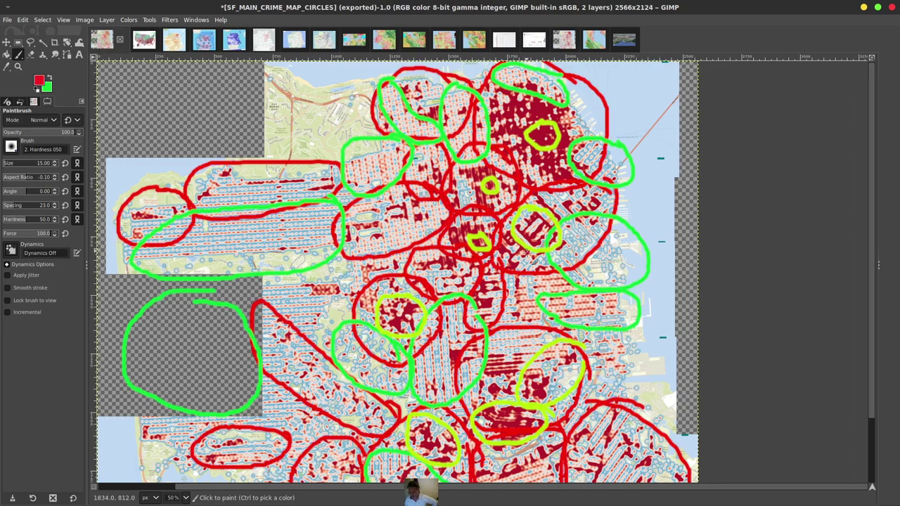
scroll(531, 275, down, 5)
scroll(531, 274, up, 5)
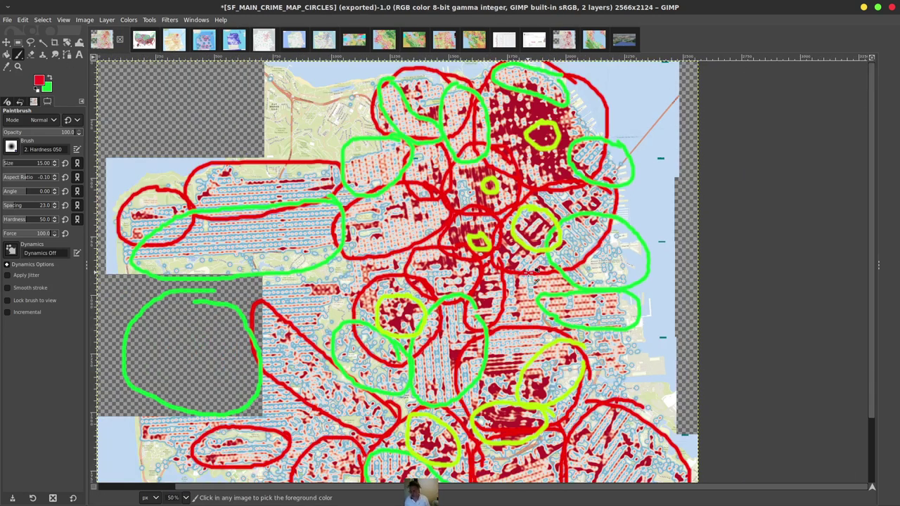
click(174, 39)
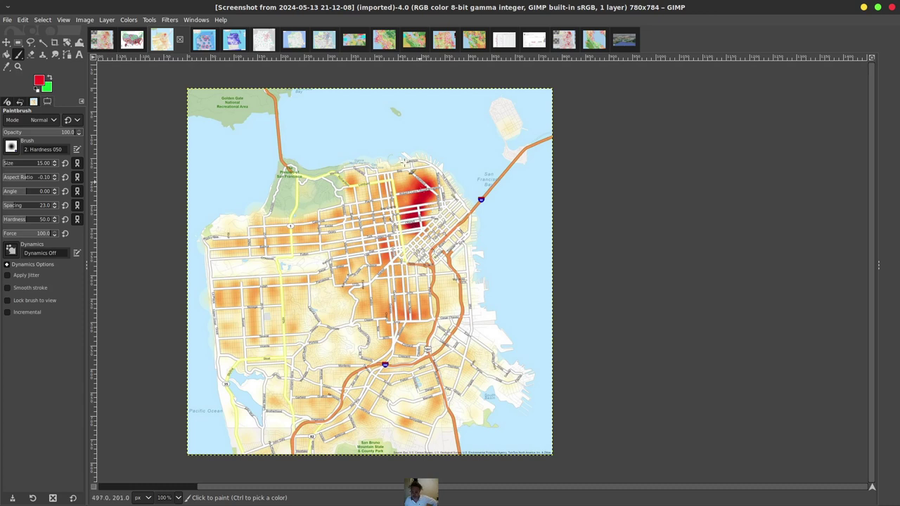
Switch to the San Francisco cluster-count map and close the red circle around the 1579 cluster.
click(207, 42)
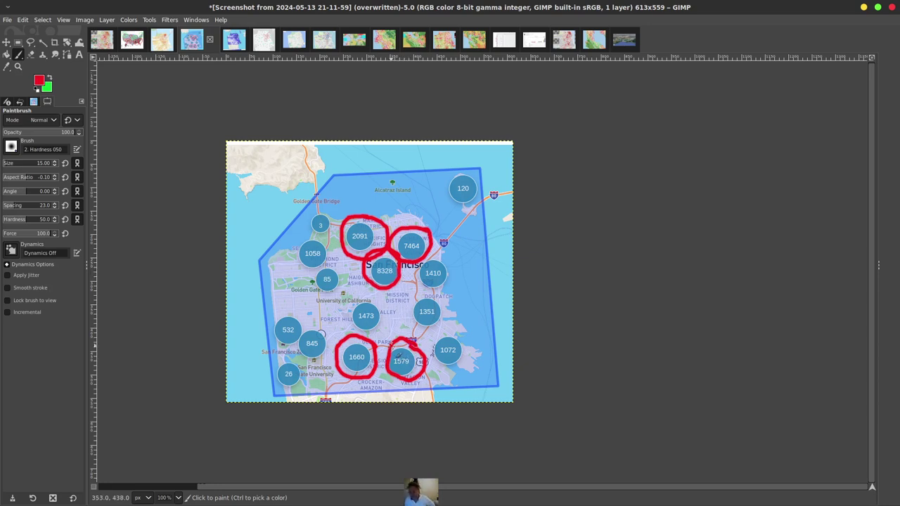
mouse_move(398, 351)
mouse_down()
mouse_move(396, 367)
mouse_move(413, 379)
mouse_move(418, 362)
mouse_up()
Circle the 1058 and 1351 clusters in red, overwrite the original PNG, then show the blue safety map.
mouse_move(332, 246)
mouse_down()
mouse_move(324, 234)
mouse_move(295, 237)
mouse_move(327, 280)
mouse_move(329, 232)
mouse_up()
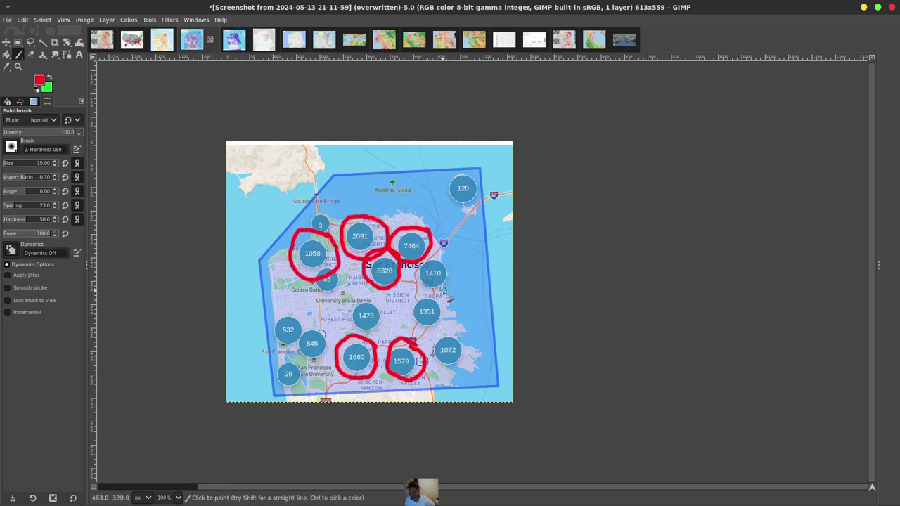
mouse_move(450, 308)
mouse_down()
mouse_move(409, 301)
mouse_move(458, 326)
mouse_move(425, 252)
mouse_move(428, 295)
mouse_move(429, 252)
mouse_move(434, 262)
mouse_up()
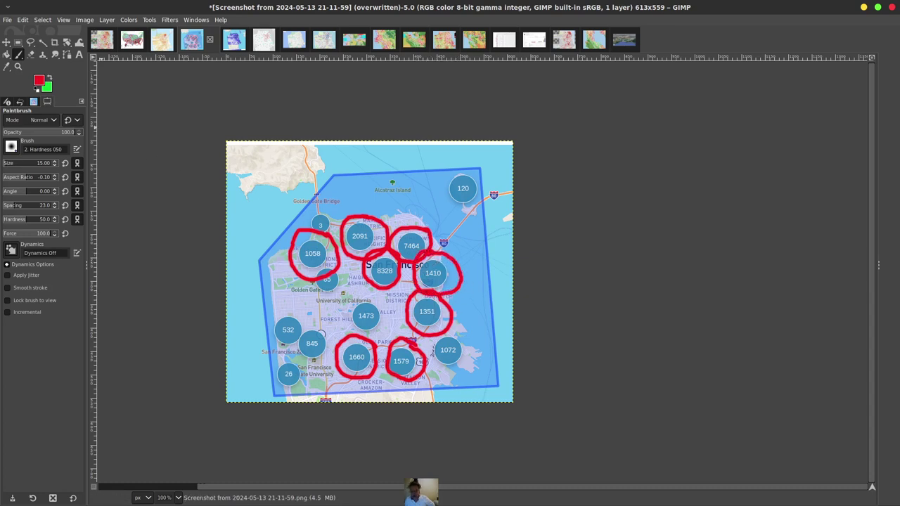
click(7, 19)
click(48, 149)
click(235, 43)
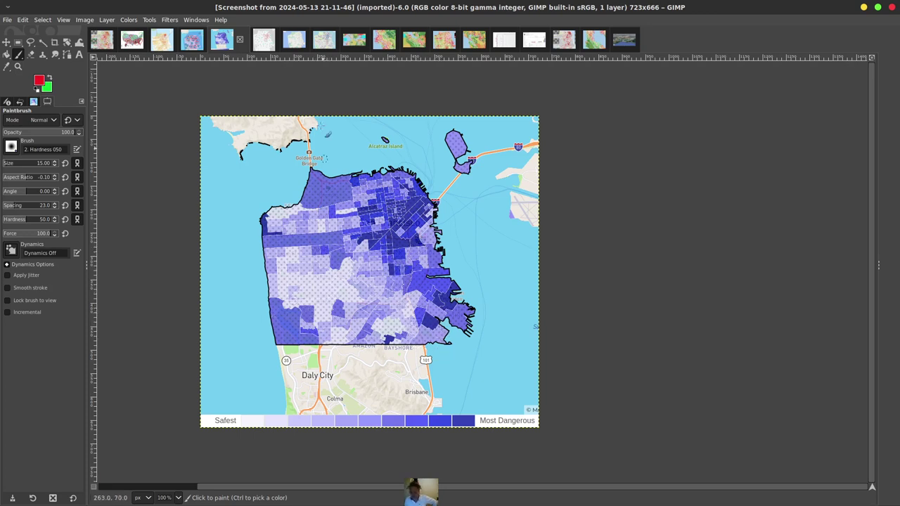
Return to SF_MAIN_CRIME_MAP_CIRCLES and look over its red and green circles.
click(103, 41)
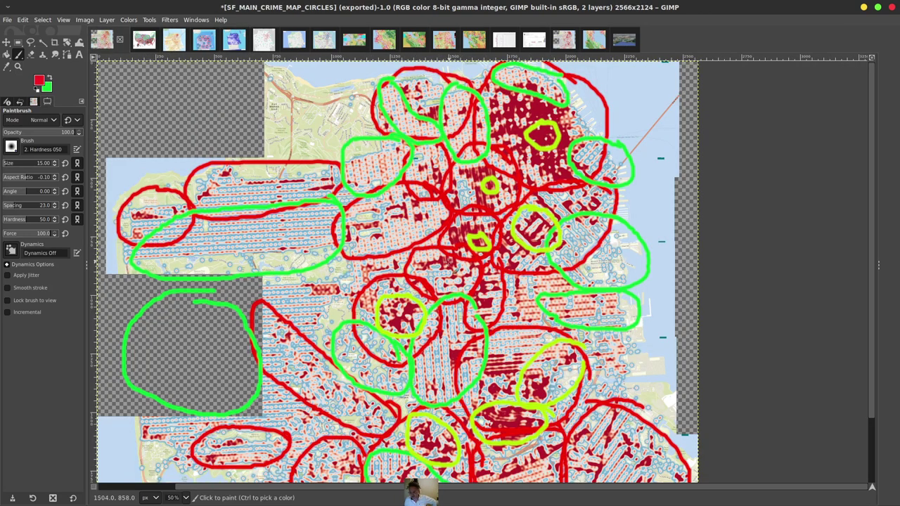
scroll(485, 342, down, 3)
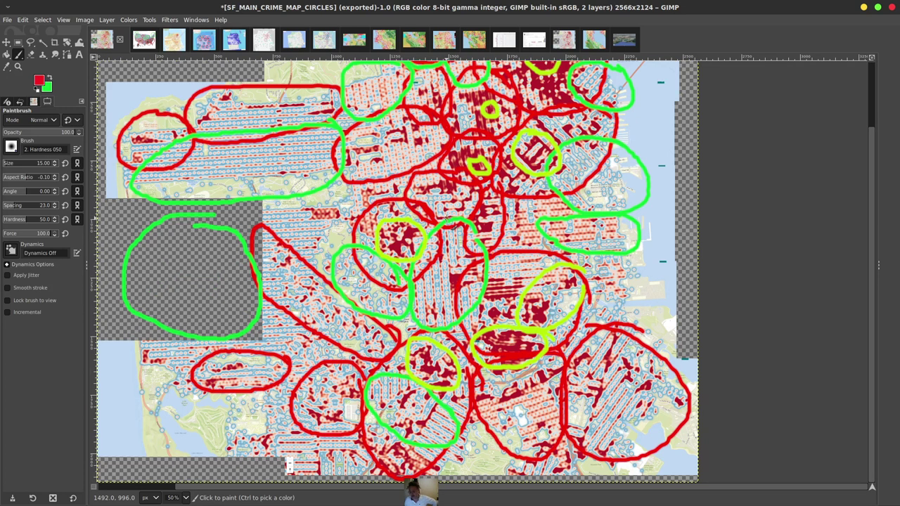
scroll(446, 218, up, 3)
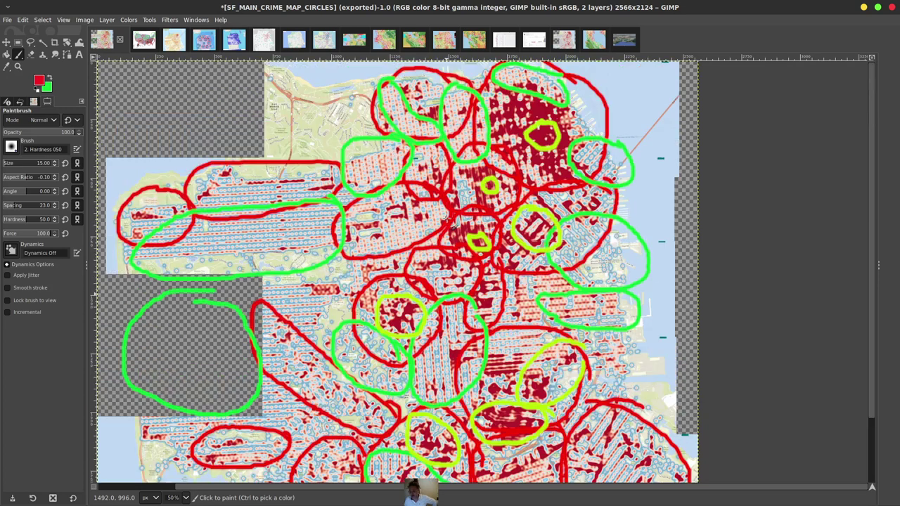
View the red-circled cluster map zoomed to 100%, then move to the crime-type ring map.
click(262, 40)
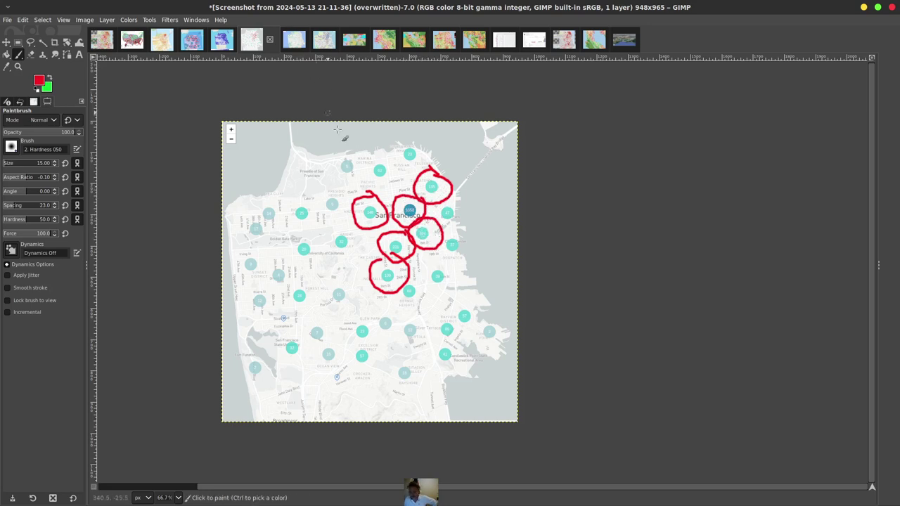
scroll(380, 271, up, 1)
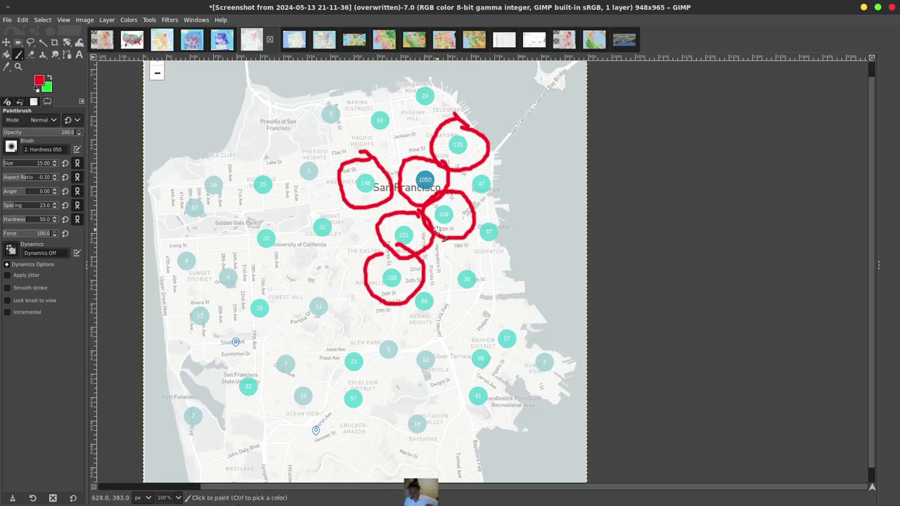
click(294, 41)
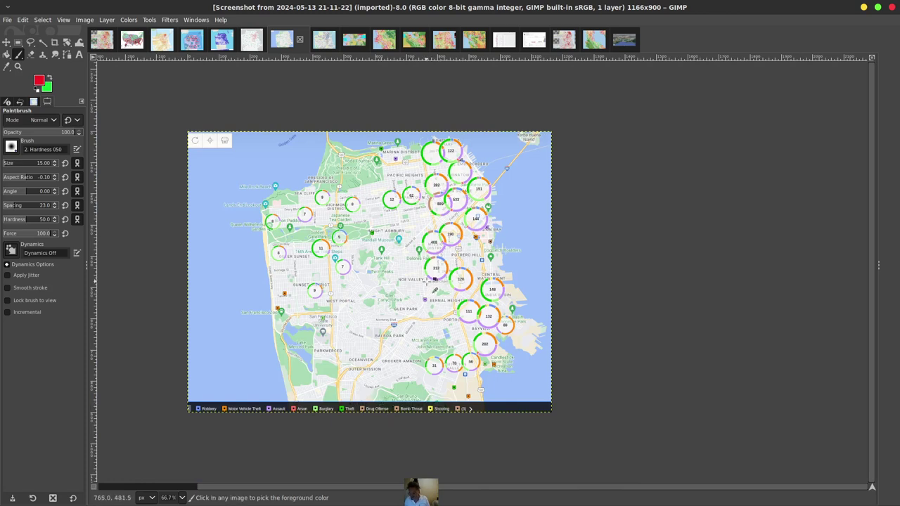
Zoom in on the ring-marker map, then move to the map of blue and orange incident dots.
ctrl+scroll(438, 266, up, 1)
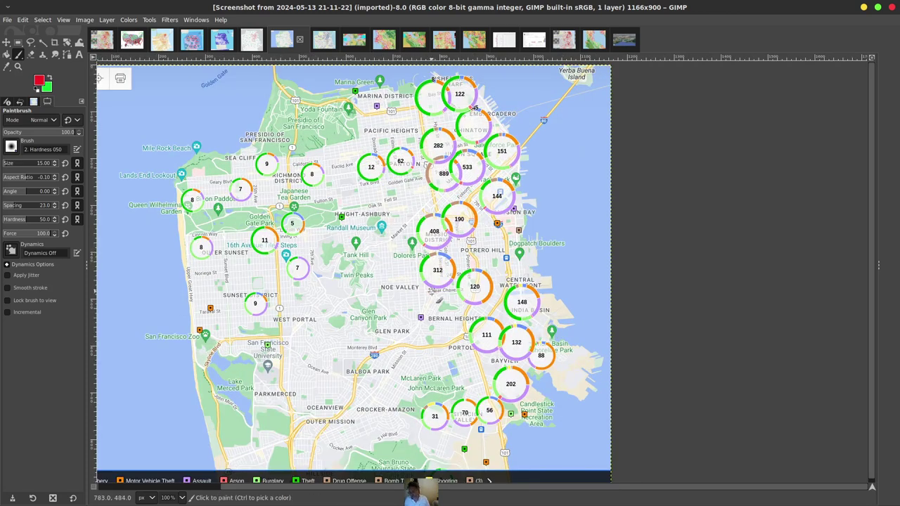
scroll(406, 387, down, 1)
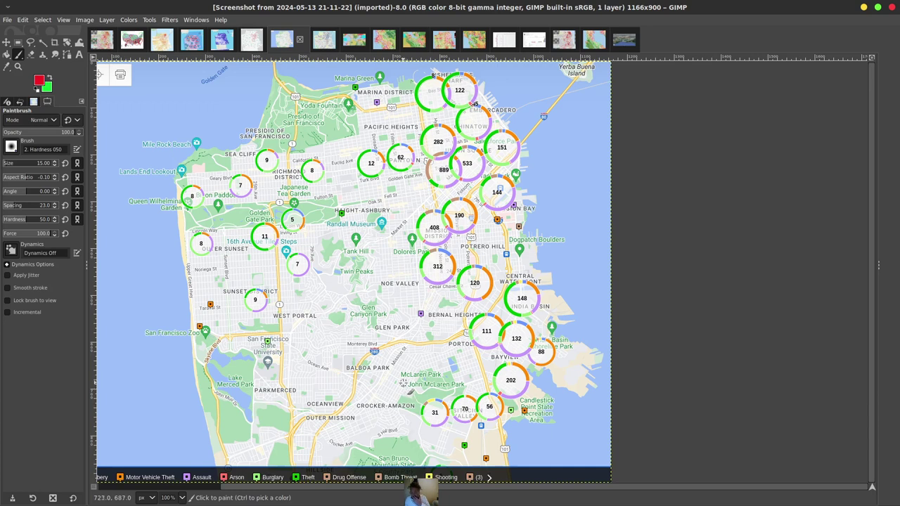
click(324, 42)
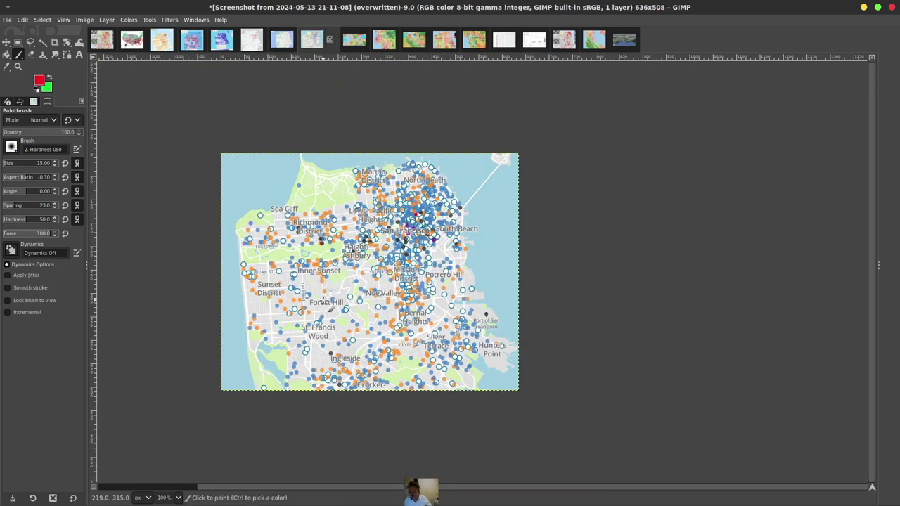
Zoom the dotted map, then switch to the Bay Area map showing Vallejo, Martinez and Concord.
scroll(329, 304, up, 1)
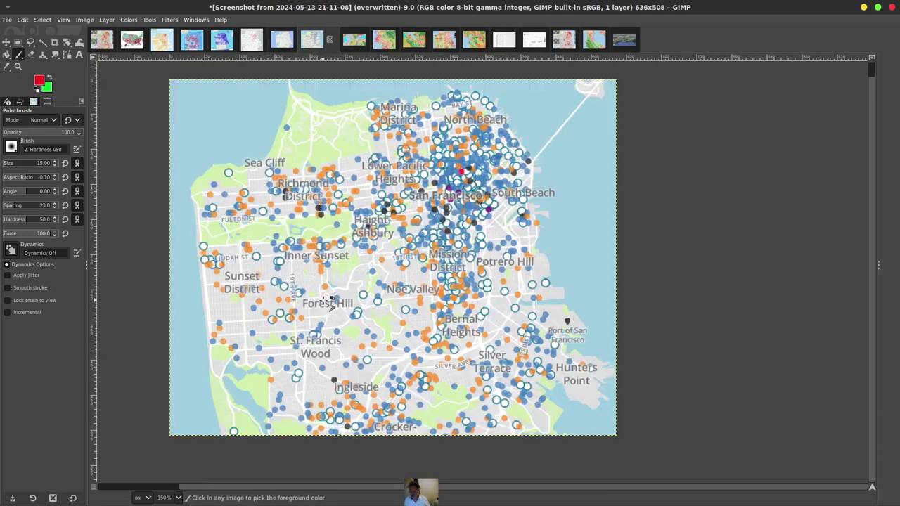
click(355, 40)
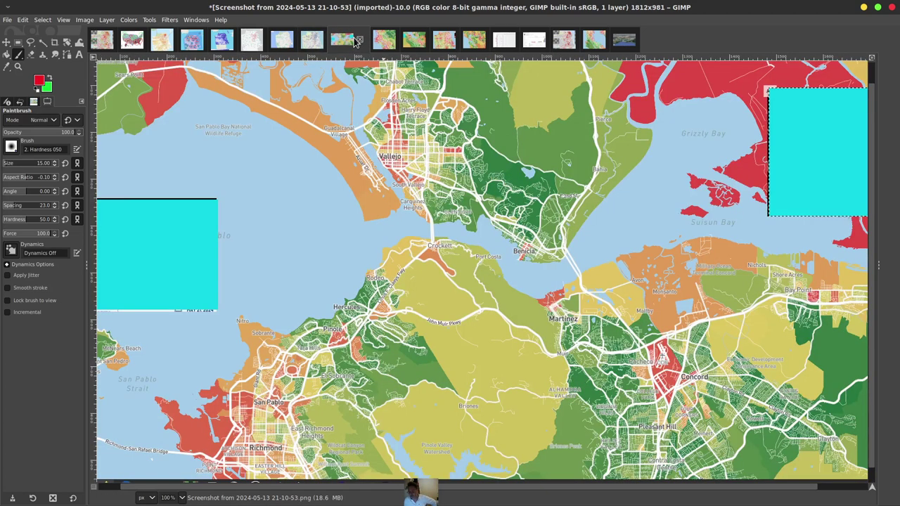
Switch to the 21-10-40 screenshot of Oakland and Berkeley ringed in red and green.
click(373, 41)
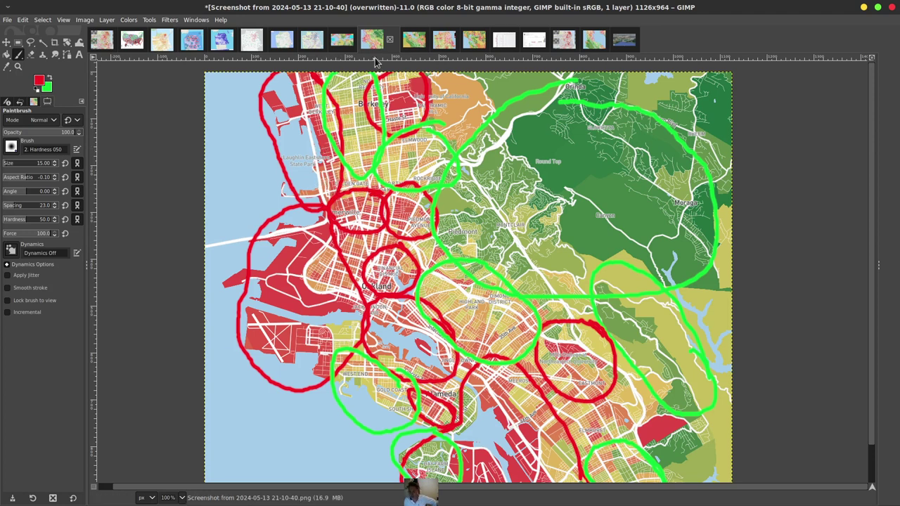
Look over the 21-10-27 South Bay screenshot, then bring up the 21-10-07 San Francisco map.
click(416, 41)
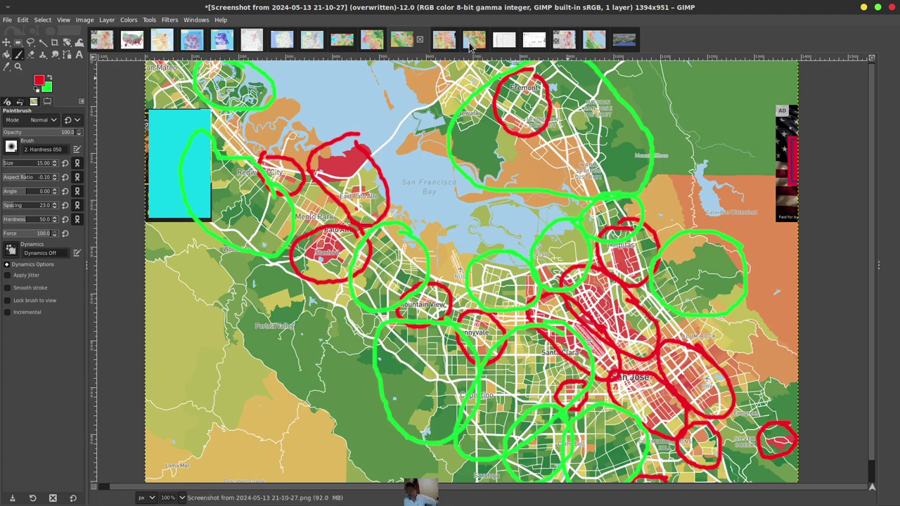
click(444, 42)
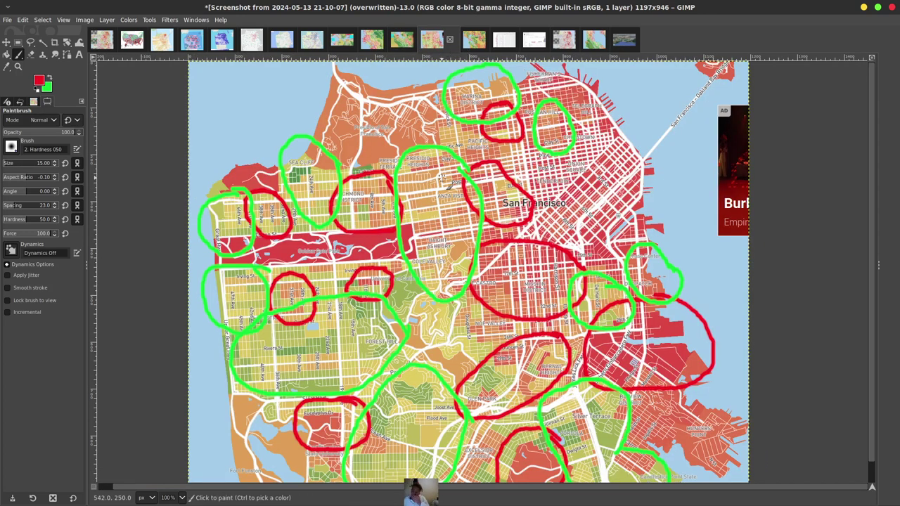
scroll(437, 337, down, 1)
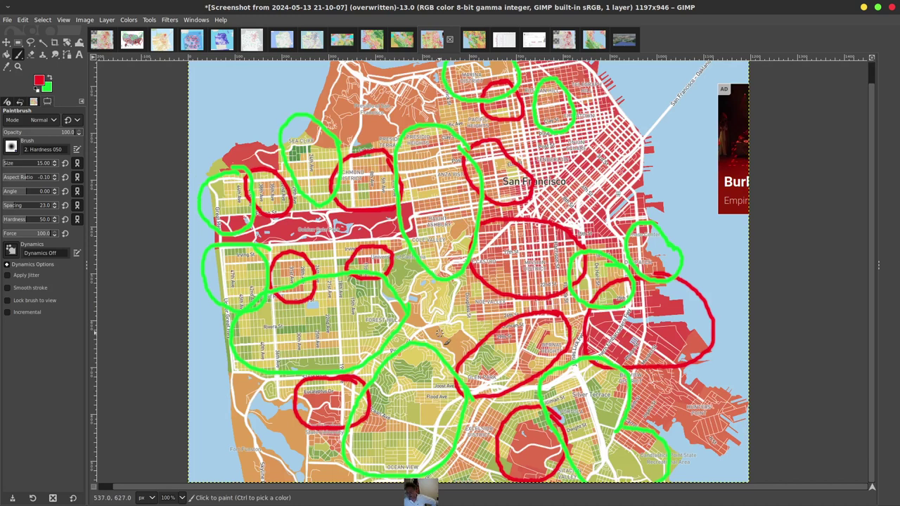
scroll(438, 335, up, 1)
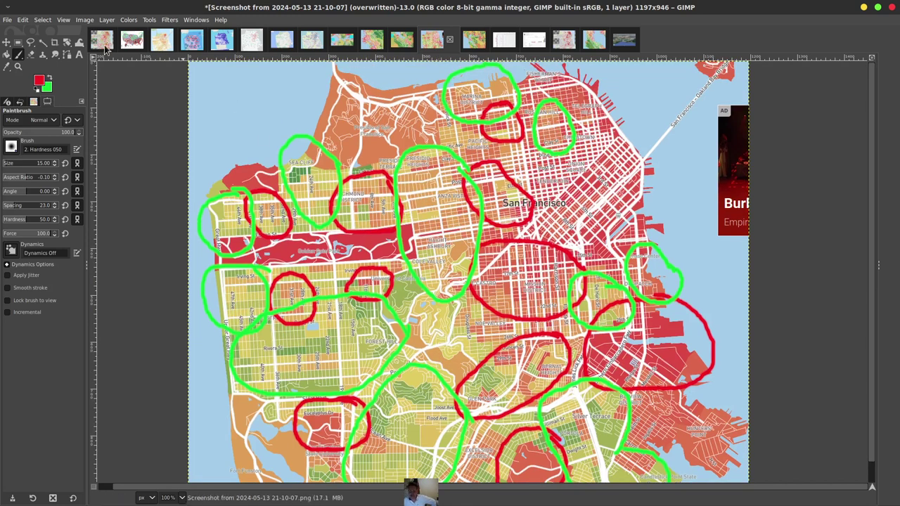
click(100, 44)
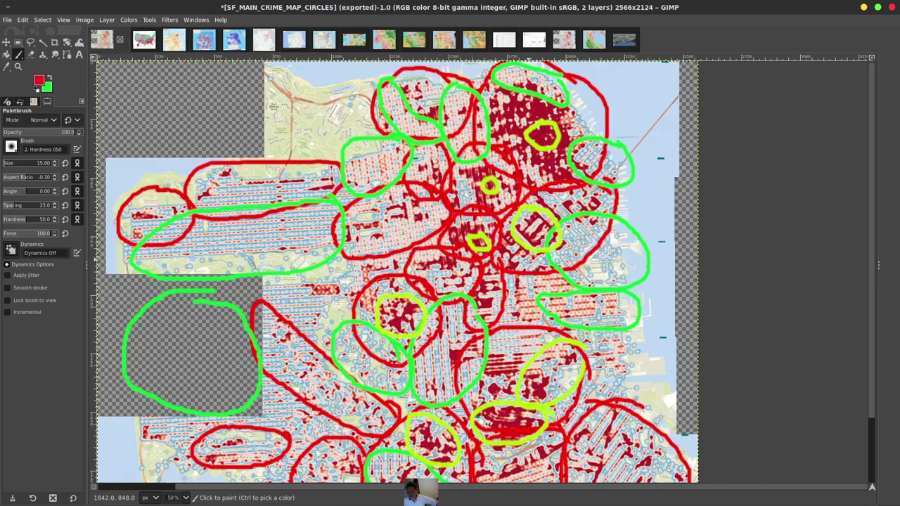
key(alt+2)
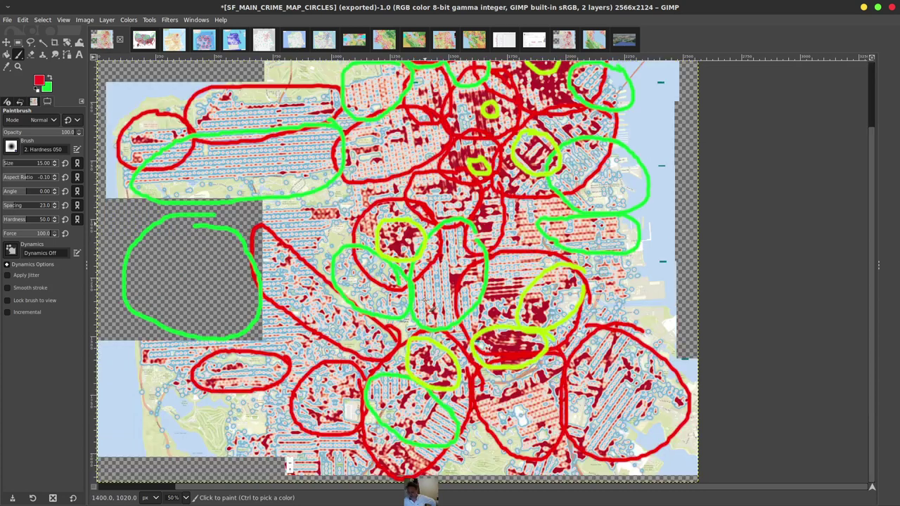
key(alt+1)
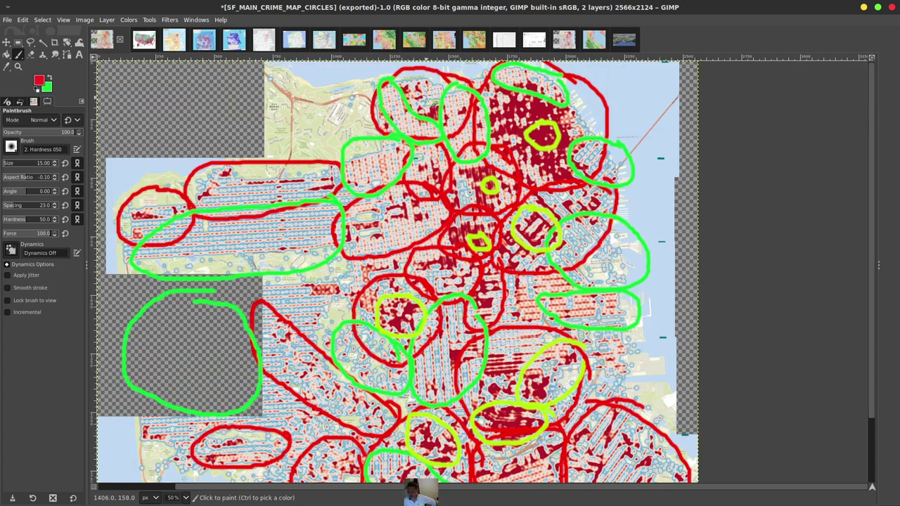
click(443, 45)
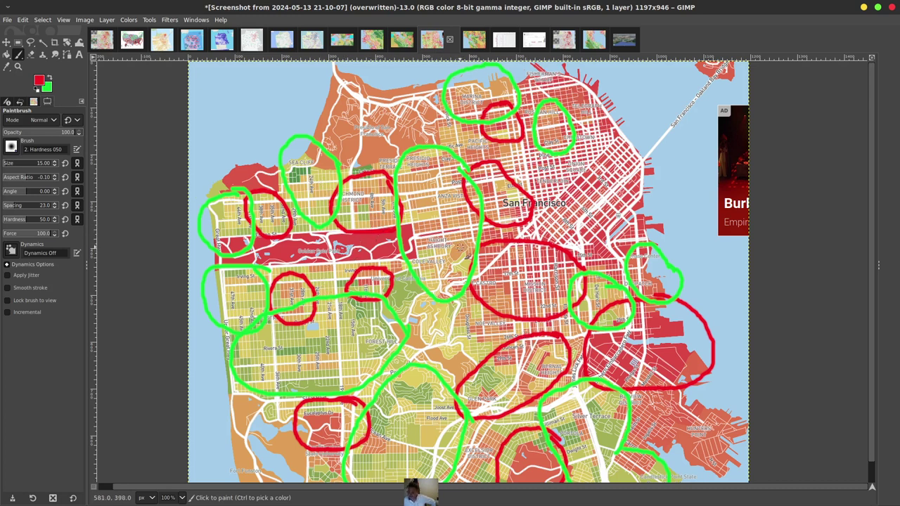
scroll(502, 325, down, 1)
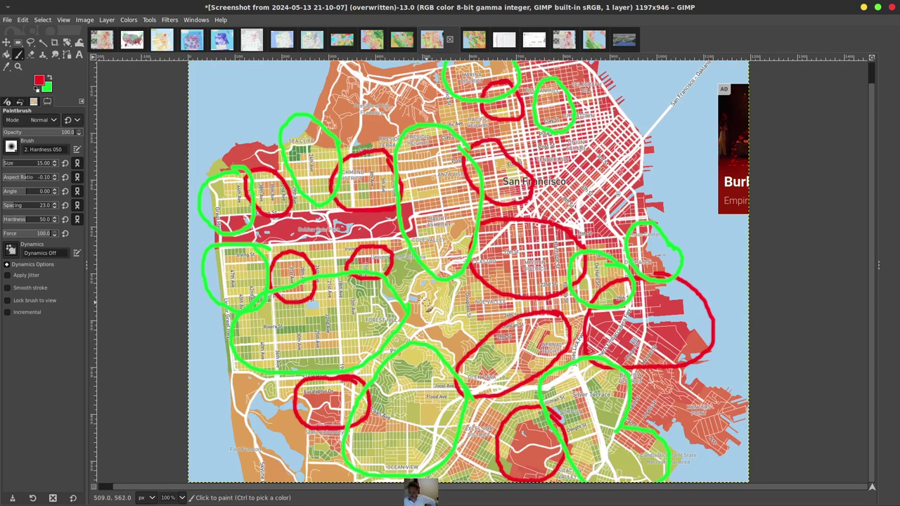
scroll(570, 198, up, 1)
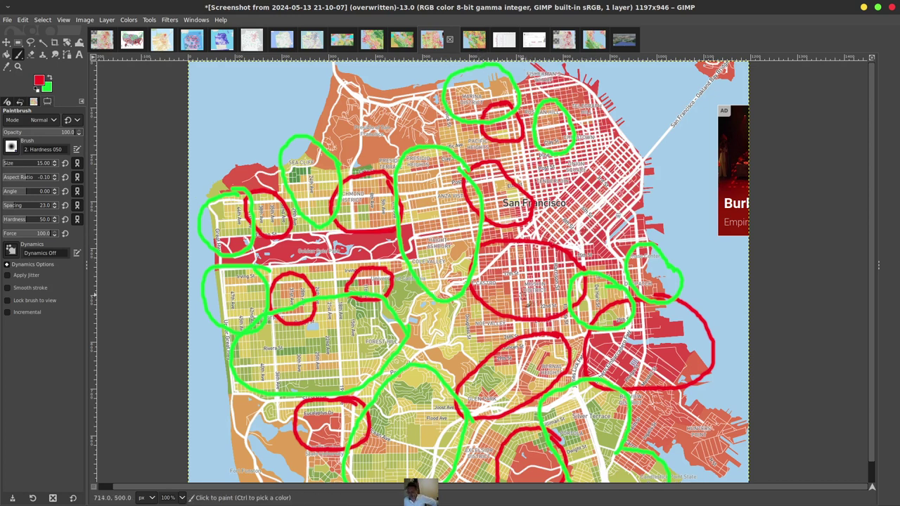
scroll(547, 390, down, 1)
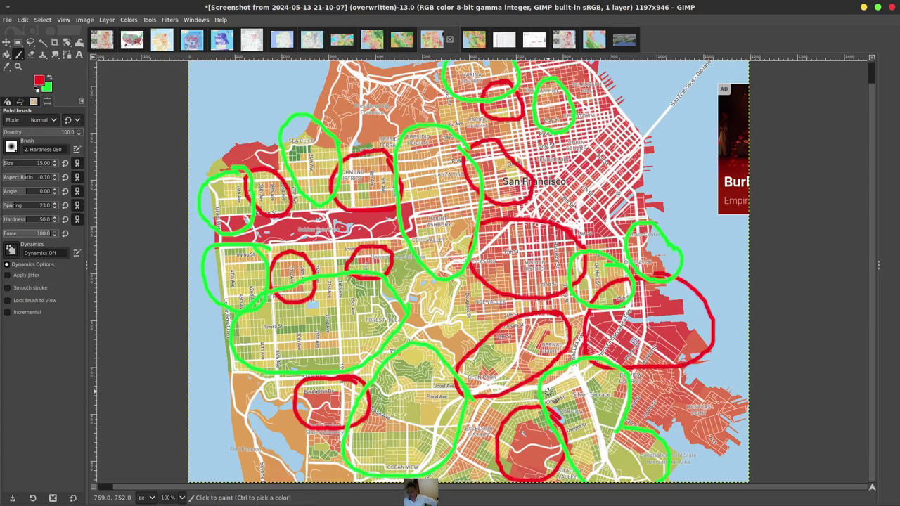
scroll(547, 390, up, 1)
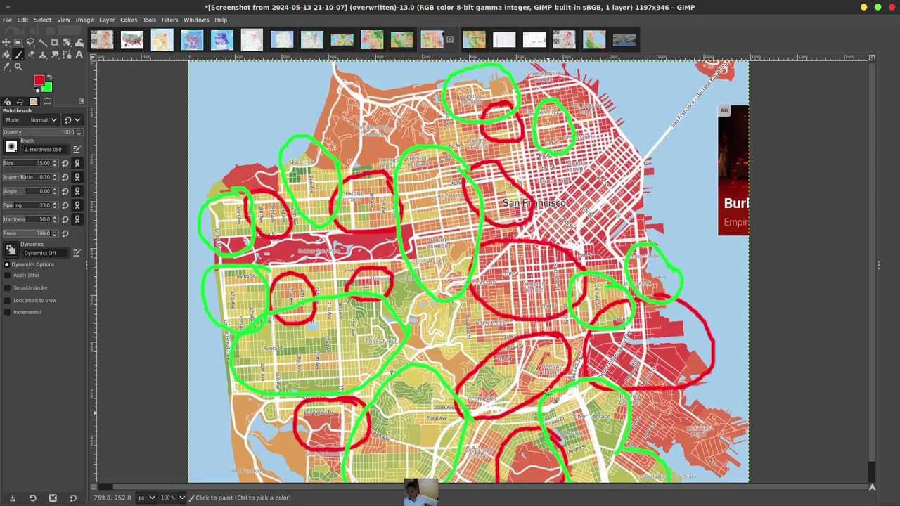
click(106, 44)
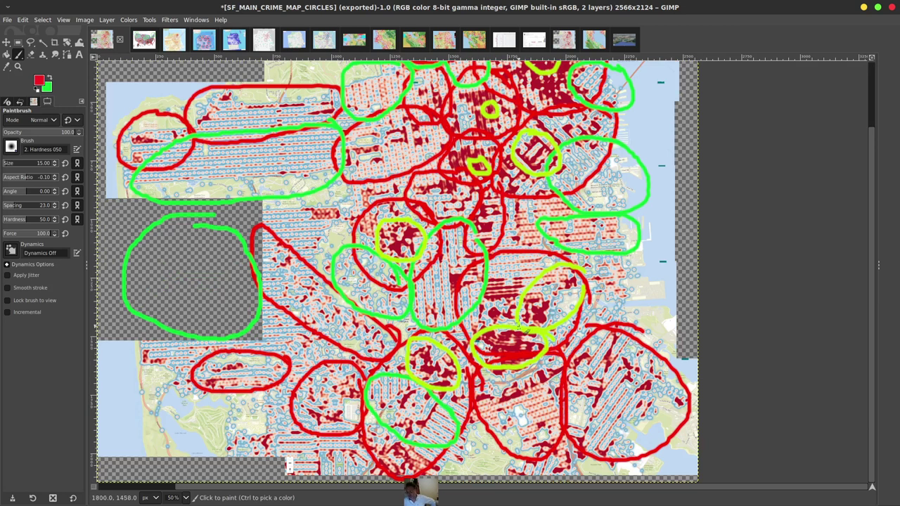
Bring up the Bay Area map circled around Fairfield, Stockton–Manteca and San Jose.
scroll(510, 342, up, 3)
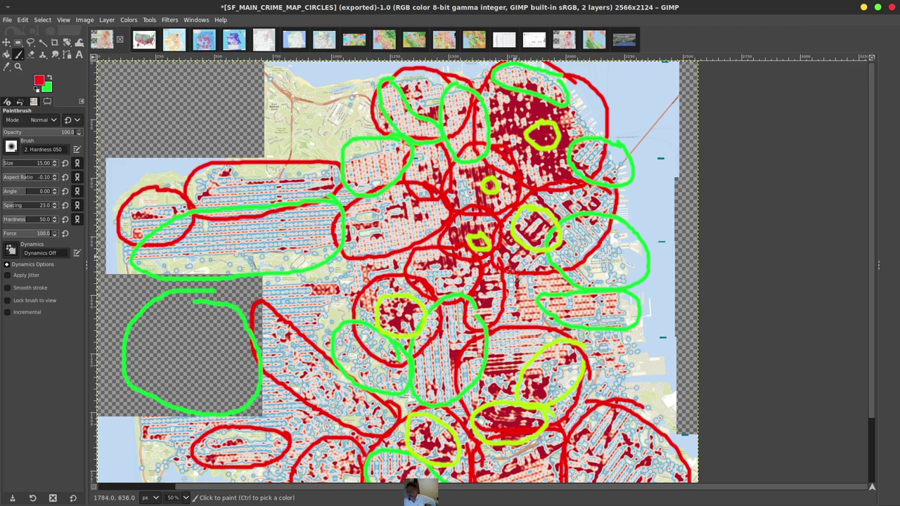
scroll(510, 271, down, 3)
scroll(504, 301, up, 3)
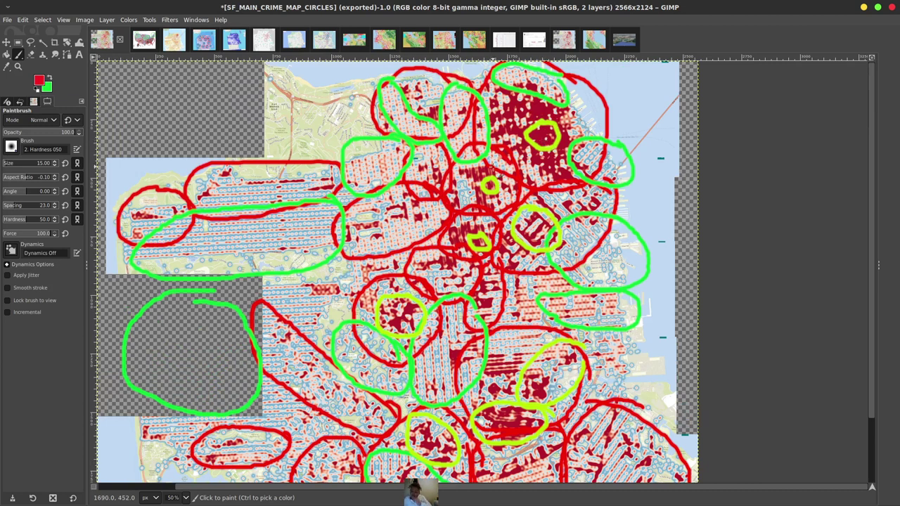
scroll(465, 325, up, 3)
scroll(465, 325, down, 3)
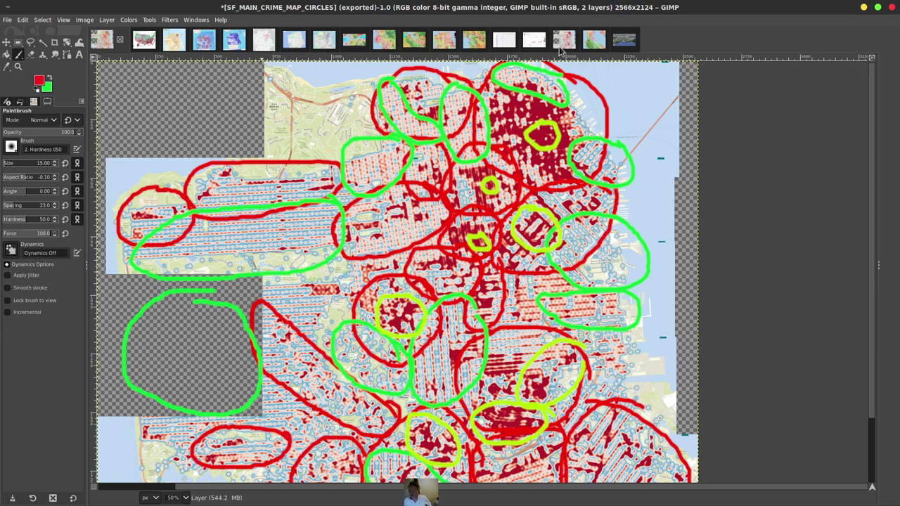
click(477, 42)
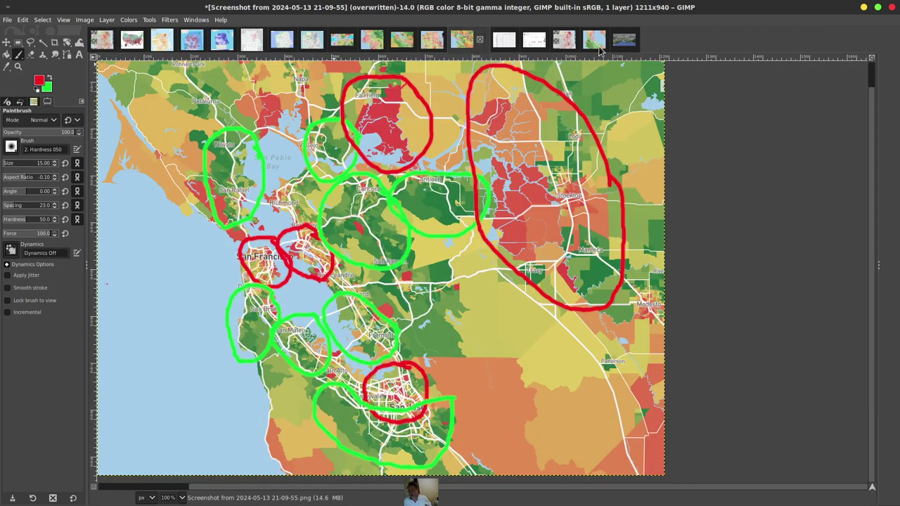
On the Daly City–San Mateo Peninsula map, add a red circle near the top edge.
click(600, 48)
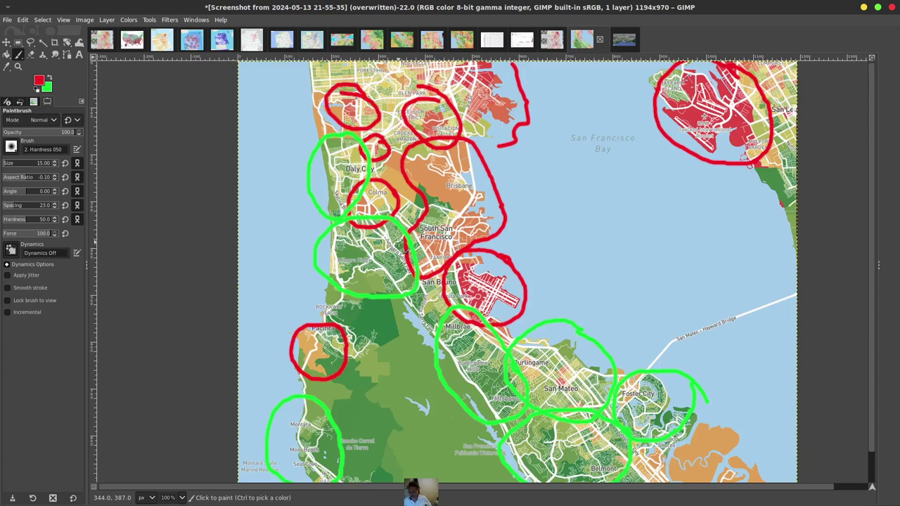
scroll(352, 380, down, 1)
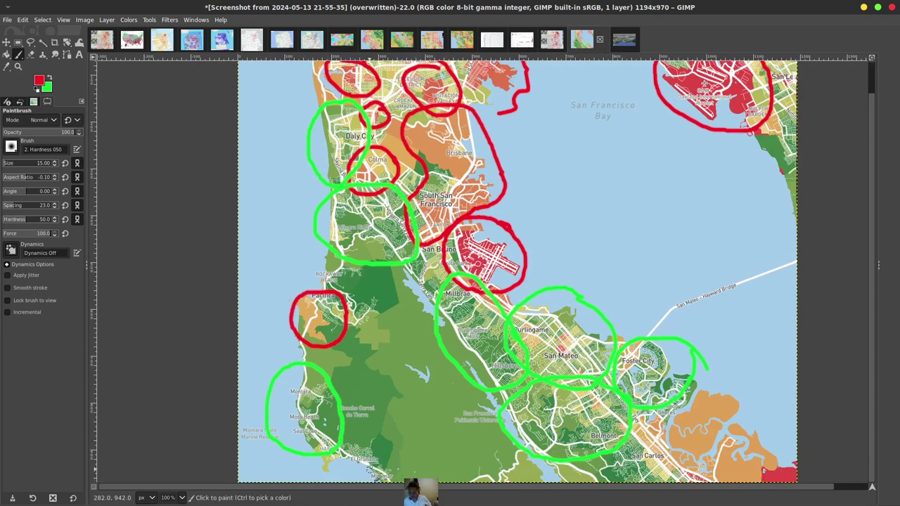
scroll(335, 363, up, 1)
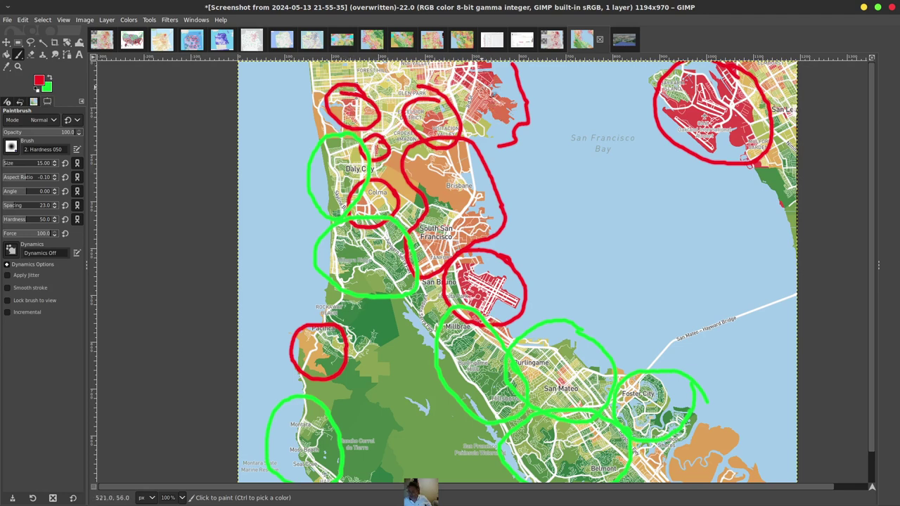
mouse_move(479, 64)
mouse_down()
mouse_move(495, 73)
mouse_move(456, 69)
mouse_move(469, 95)
mouse_move(484, 66)
mouse_up()
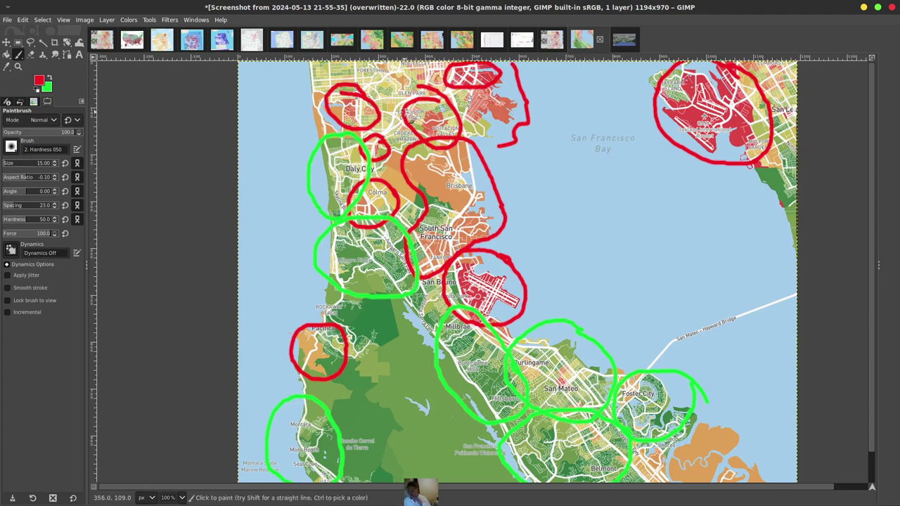
click(428, 40)
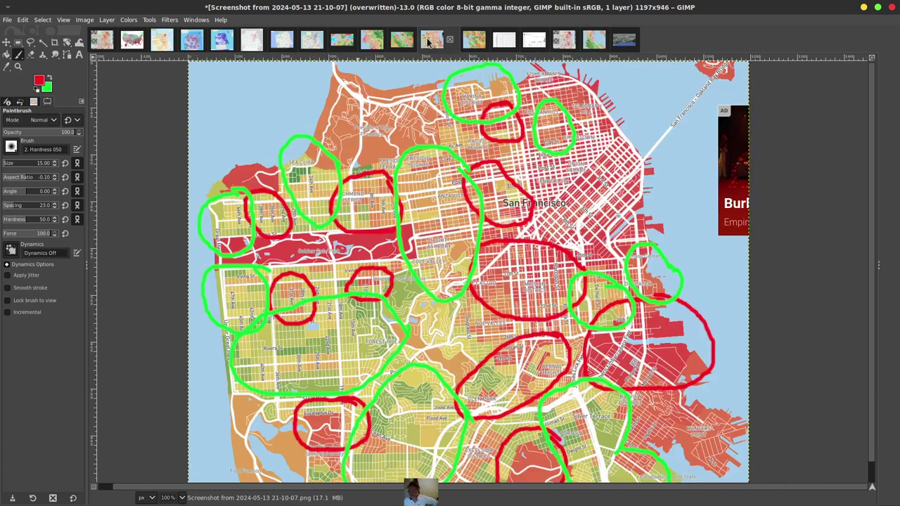
scroll(554, 290, down, 1)
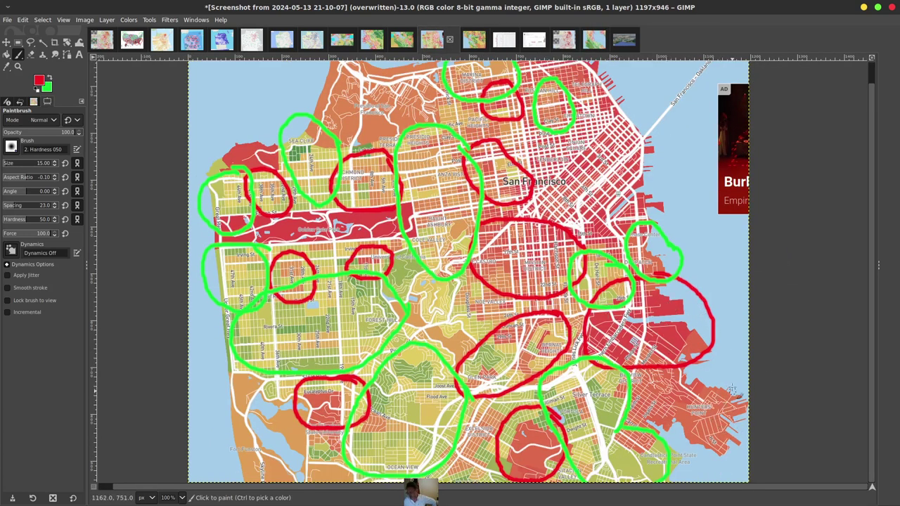
mouse_move(735, 383)
mouse_down()
mouse_move(627, 374)
mouse_move(748, 472)
mouse_up()
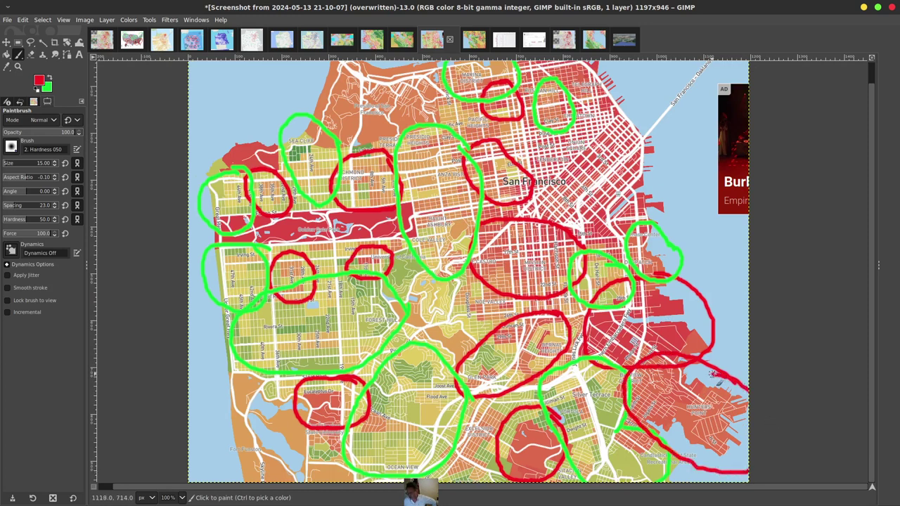
click(8, 20)
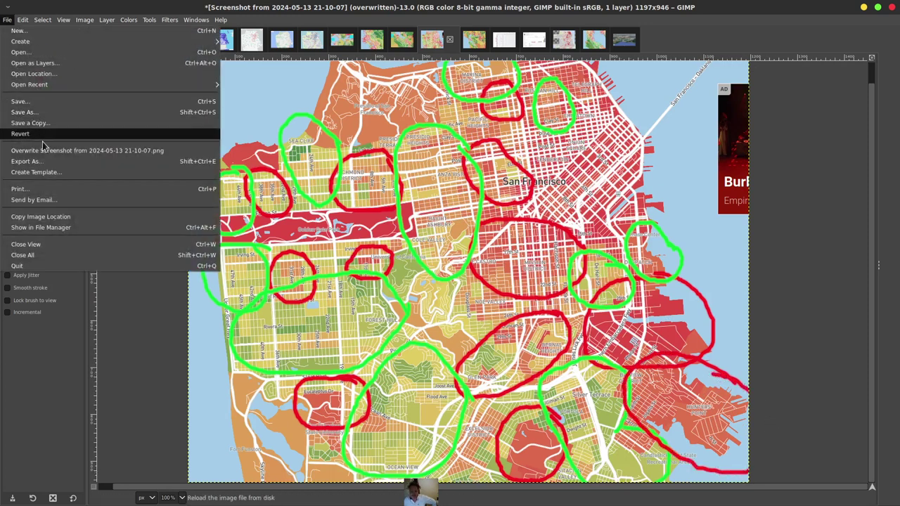
click(42, 149)
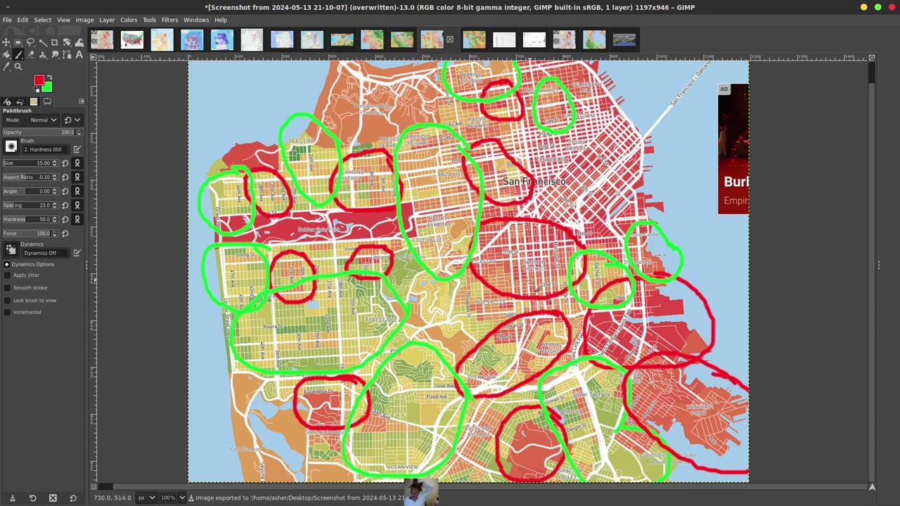
scroll(468, 272, up, 1)
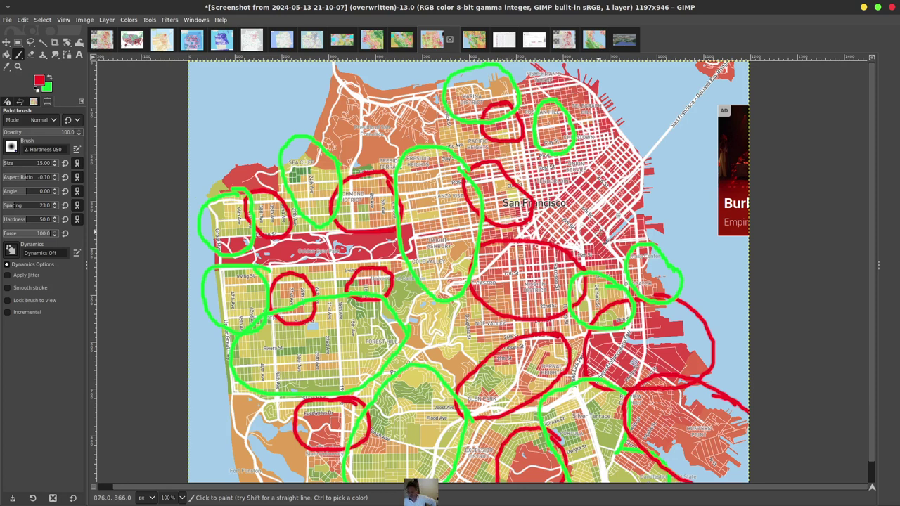
scroll(482, 271, down, 1)
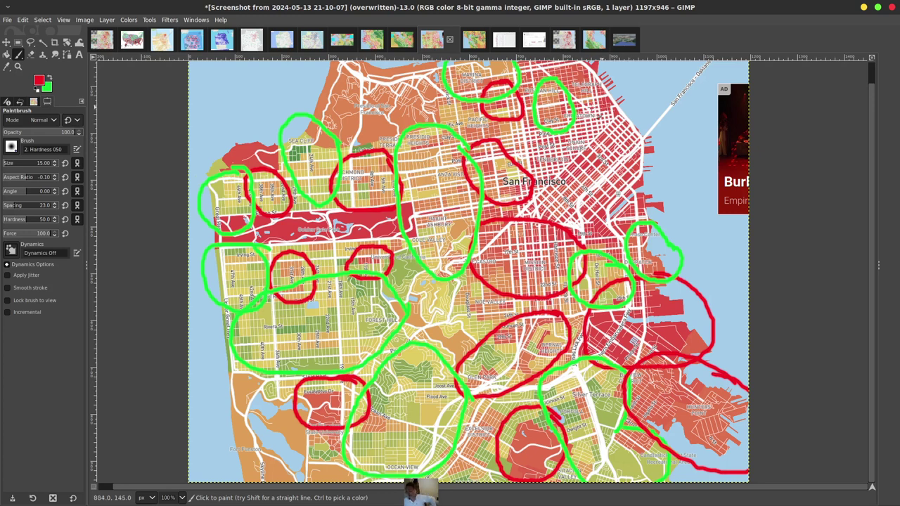
scroll(560, 188, up, 1)
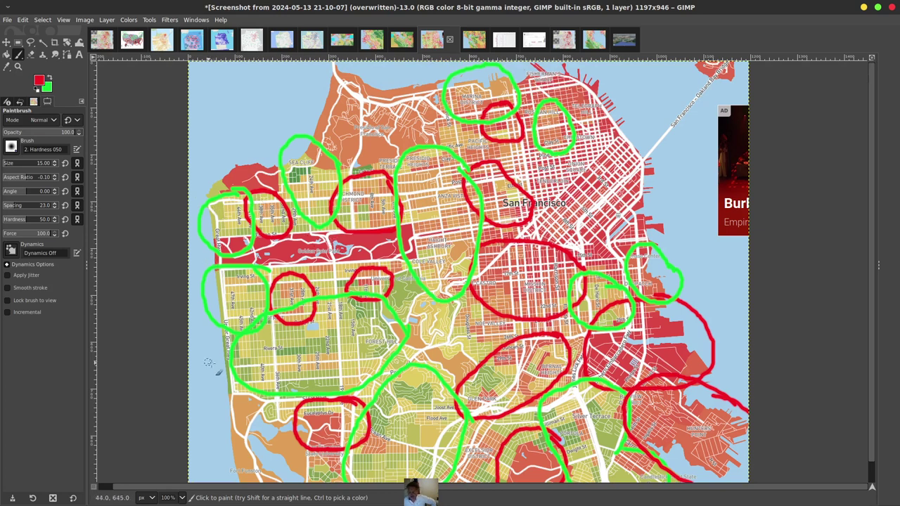
scroll(340, 340, down, 1)
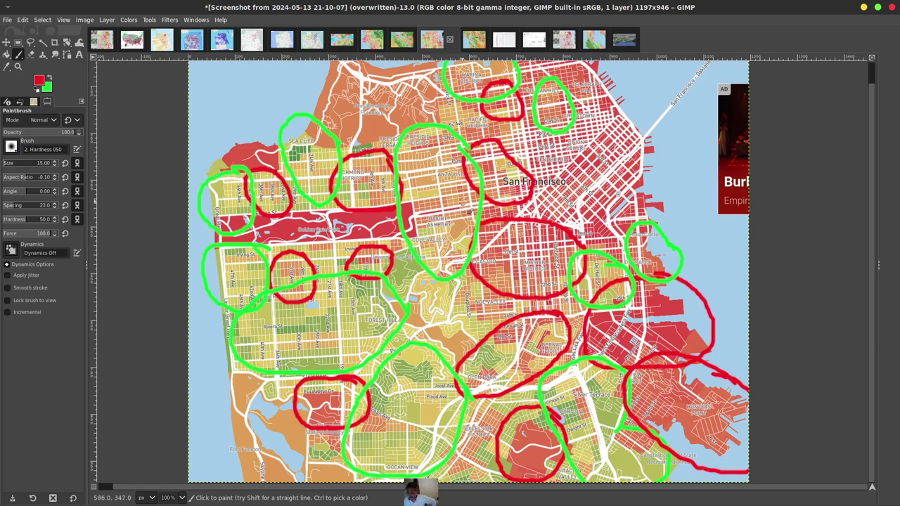
Draw red loops around Haight-Ashbury, Golden Gate Park, and Bernal Heights through Noe Valley.
mouse_move(464, 208)
mouse_down()
mouse_move(435, 200)
mouse_move(416, 224)
mouse_move(452, 220)
mouse_move(464, 204)
mouse_up()
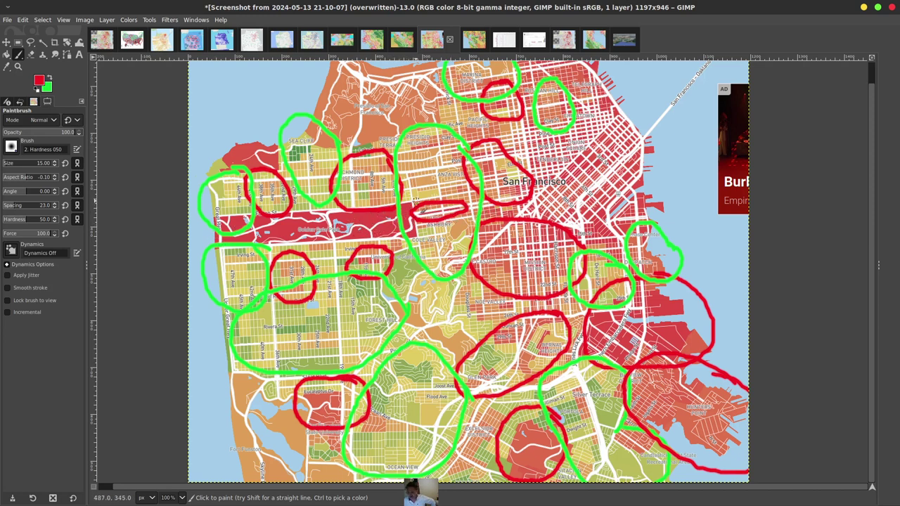
mouse_move(414, 204)
mouse_down()
mouse_move(218, 211)
mouse_move(225, 249)
mouse_move(380, 247)
mouse_move(423, 225)
mouse_move(410, 202)
mouse_up()
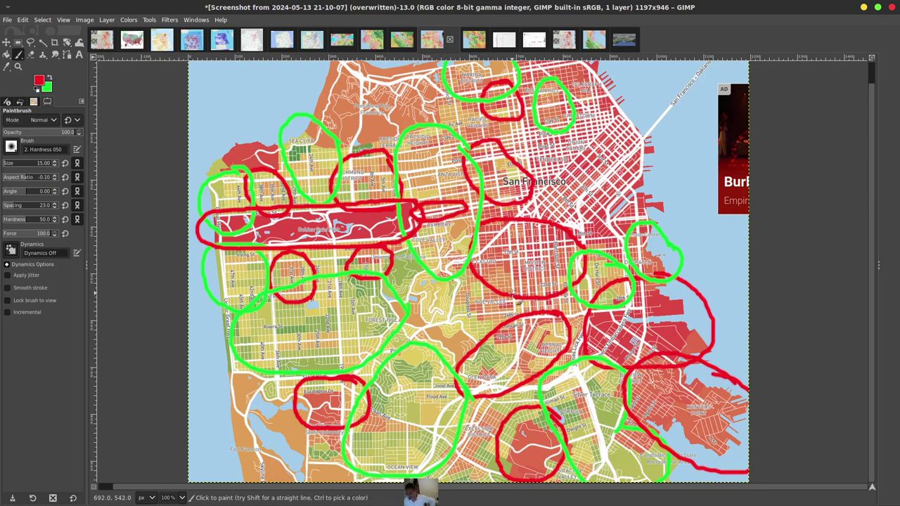
mouse_move(541, 327)
mouse_down()
mouse_move(458, 257)
mouse_move(467, 314)
mouse_move(519, 357)
mouse_move(524, 316)
mouse_move(529, 326)
mouse_up()
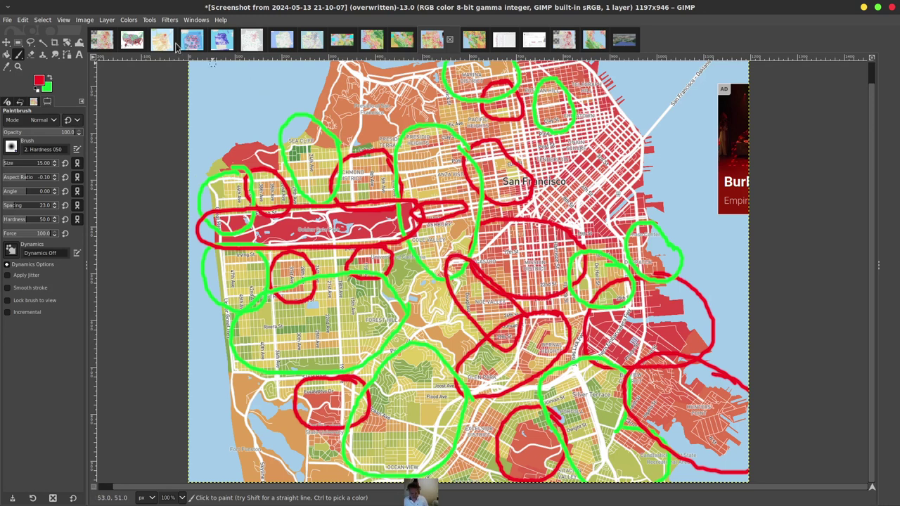
click(102, 40)
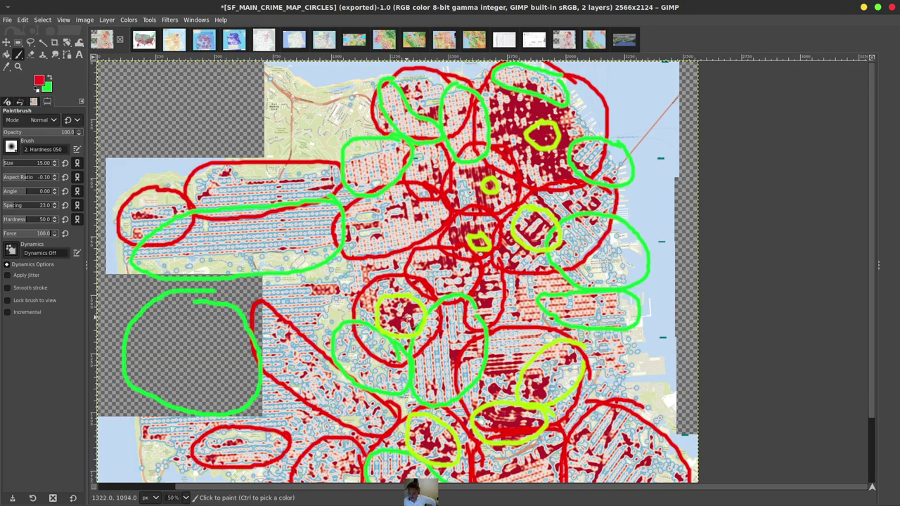
Scroll over the SF_MAIN_CRIME_MAP_CIRCLES heat map to inspect its red, green and yellow-green circles.
scroll(406, 318, down, 3)
scroll(406, 319, up, 3)
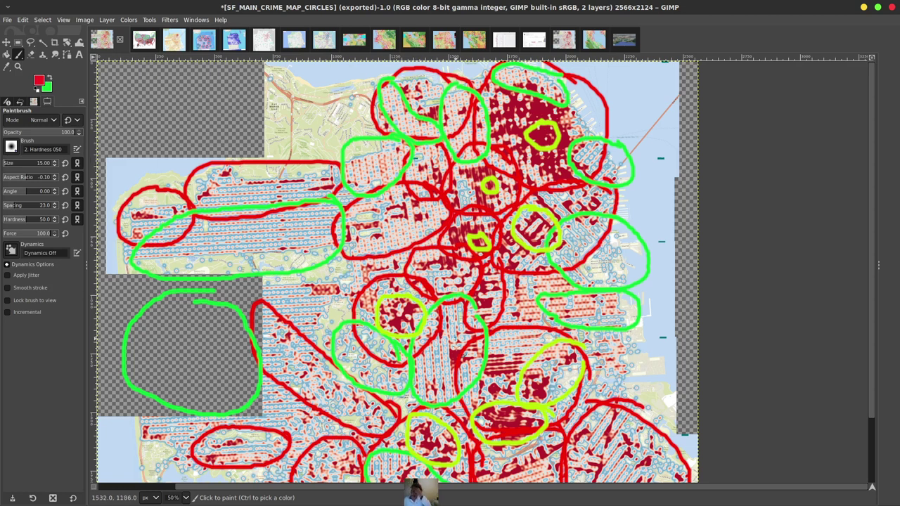
scroll(456, 406, down, 3)
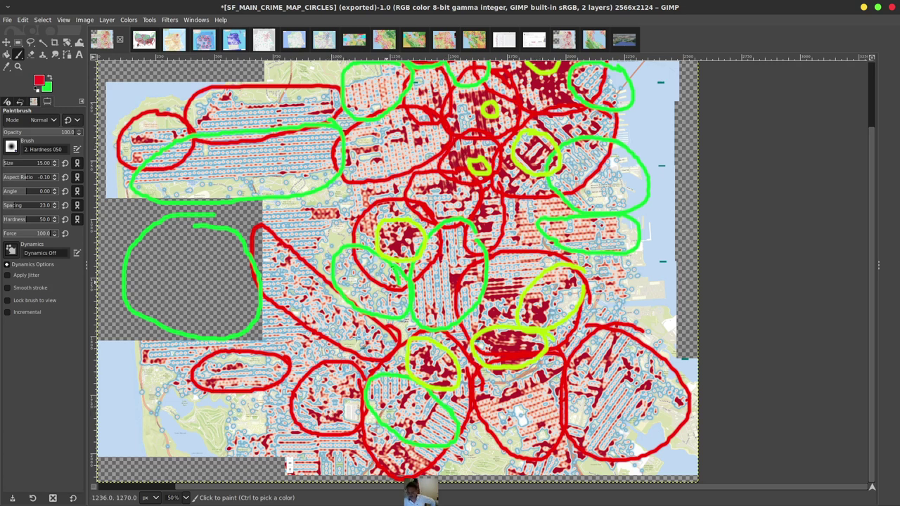
scroll(456, 161, up, 3)
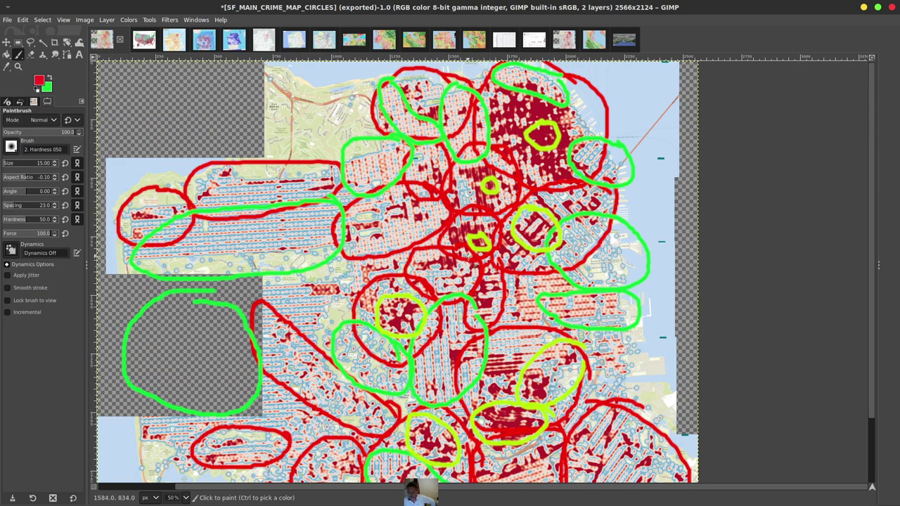
scroll(314, 452, down, 3)
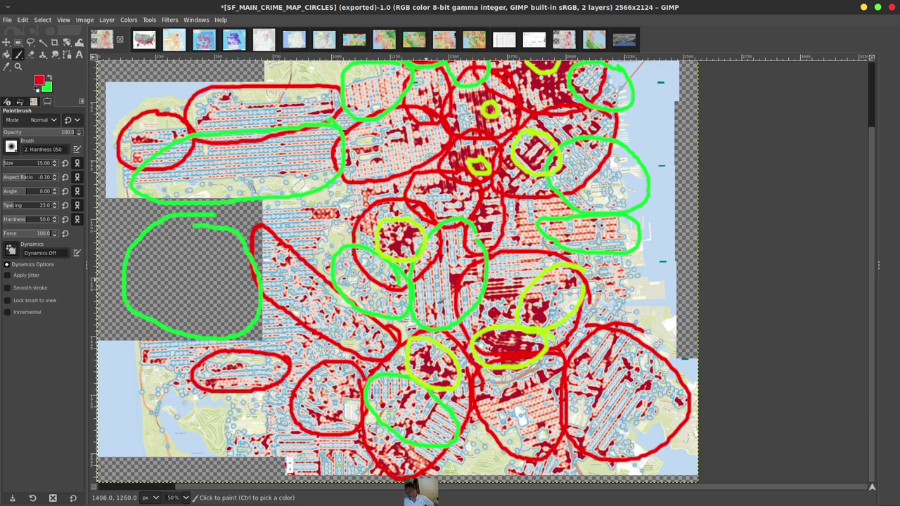
scroll(441, 327, up, 3)
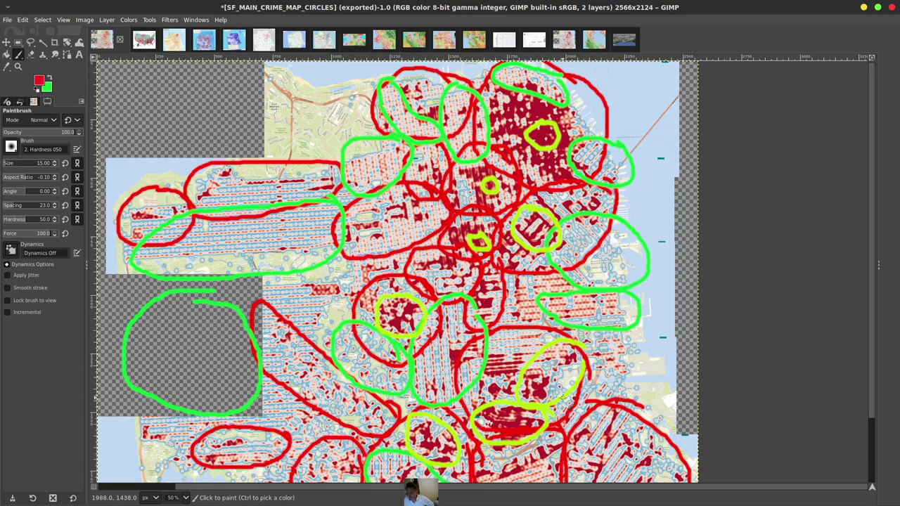
scroll(551, 392, down, 3)
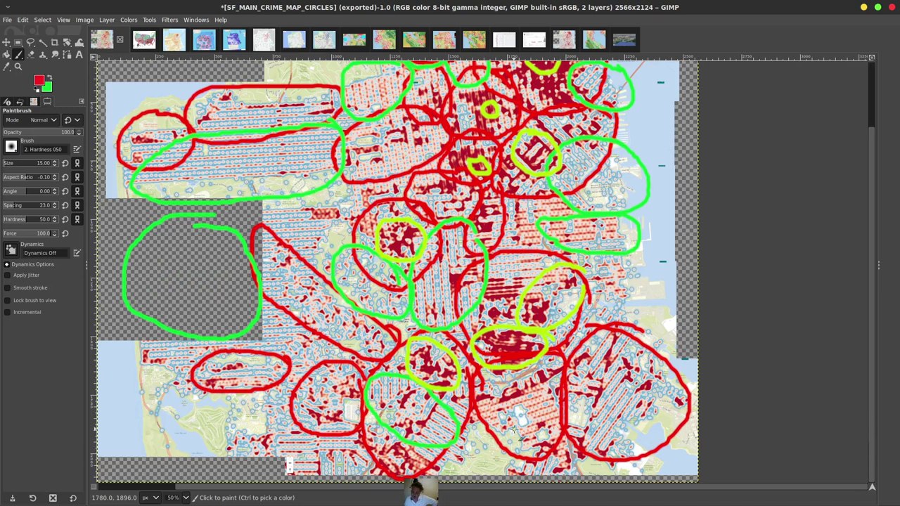
scroll(500, 424, up, 3)
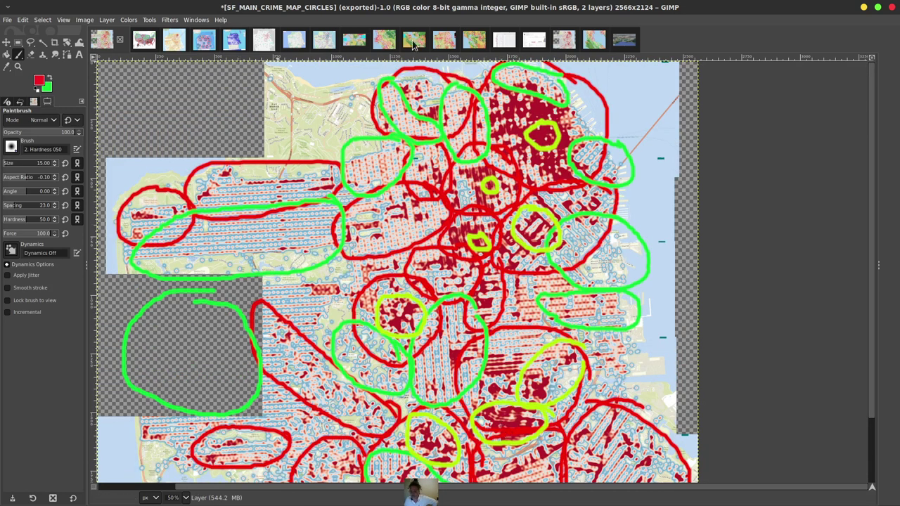
On the Bay Area map, draw red danger circles around Richmond and Napa.
click(474, 40)
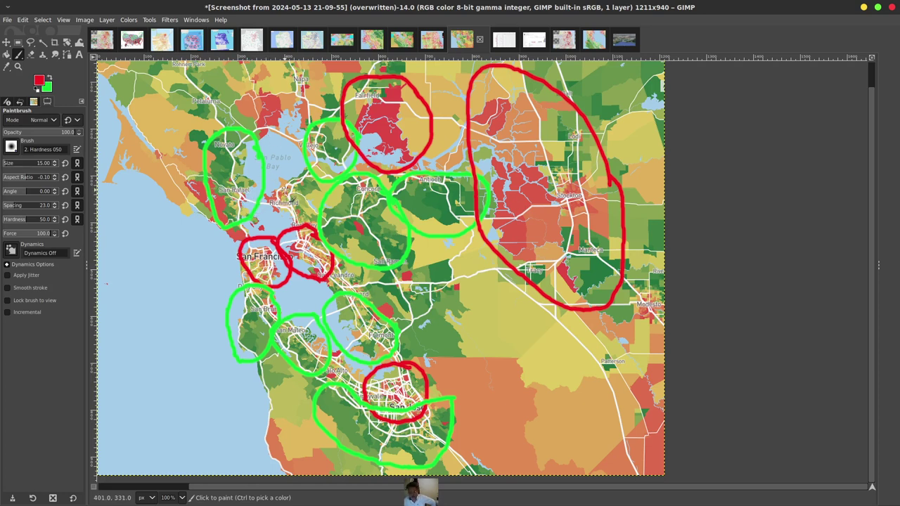
mouse_move(285, 188)
mouse_down()
mouse_move(262, 191)
mouse_move(288, 218)
mouse_move(296, 191)
mouse_move(284, 187)
mouse_up()
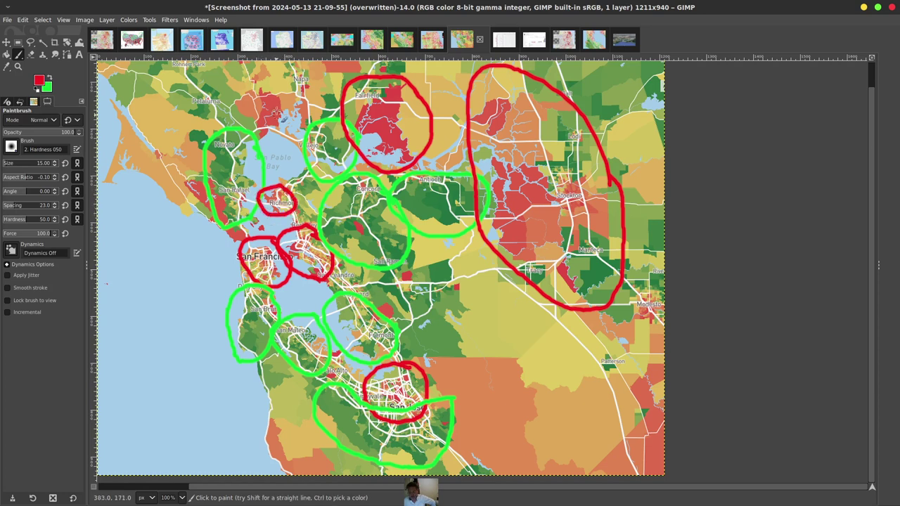
mouse_move(314, 76)
mouse_down()
mouse_move(267, 77)
mouse_move(253, 131)
mouse_move(317, 82)
mouse_up()
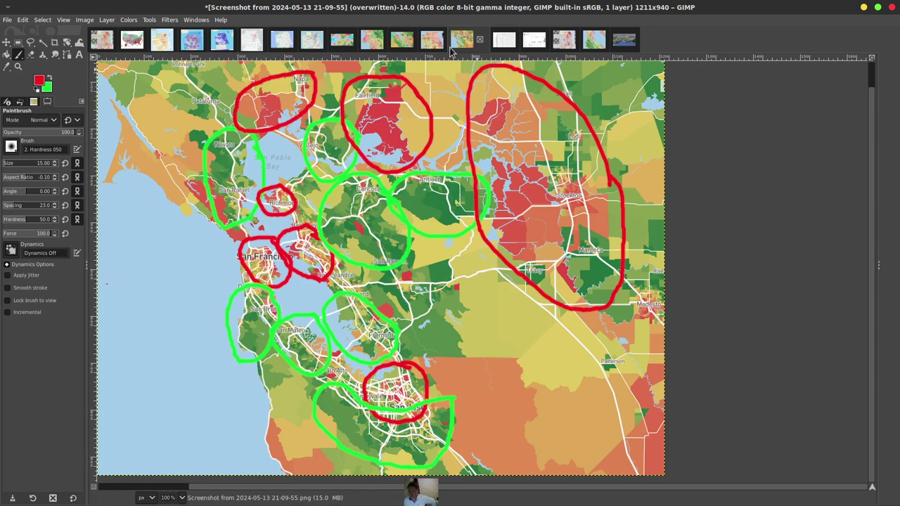
click(402, 42)
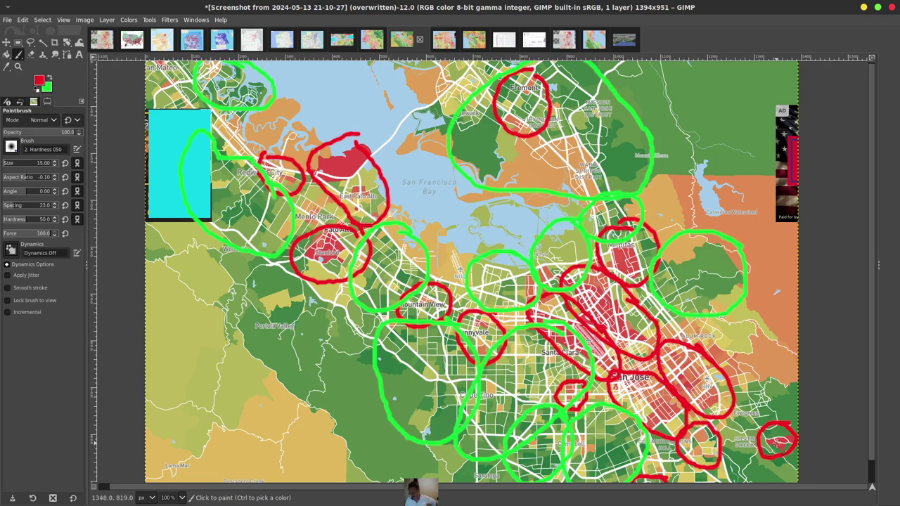
Bring up the uncircled East Bay map spanning San Leandro, Hayward, Union City and Fremont.
scroll(701, 452, down, 1)
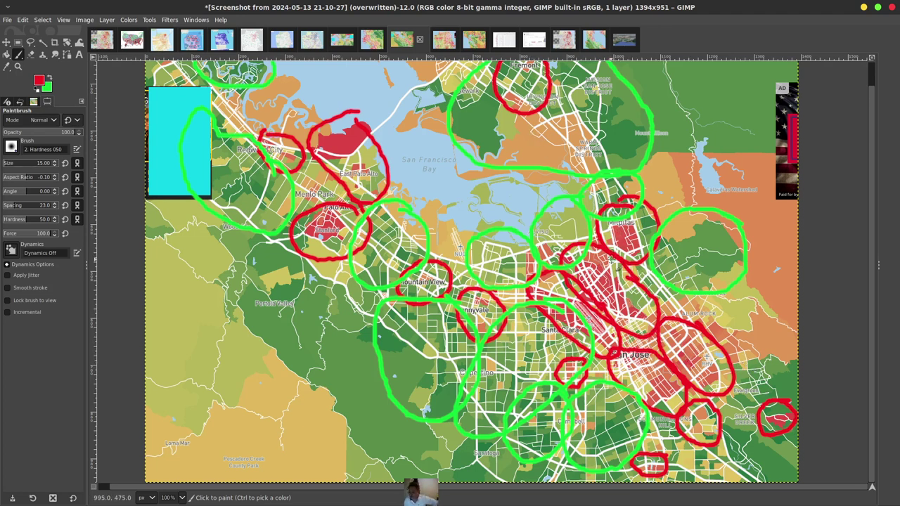
scroll(747, 334, up, 1)
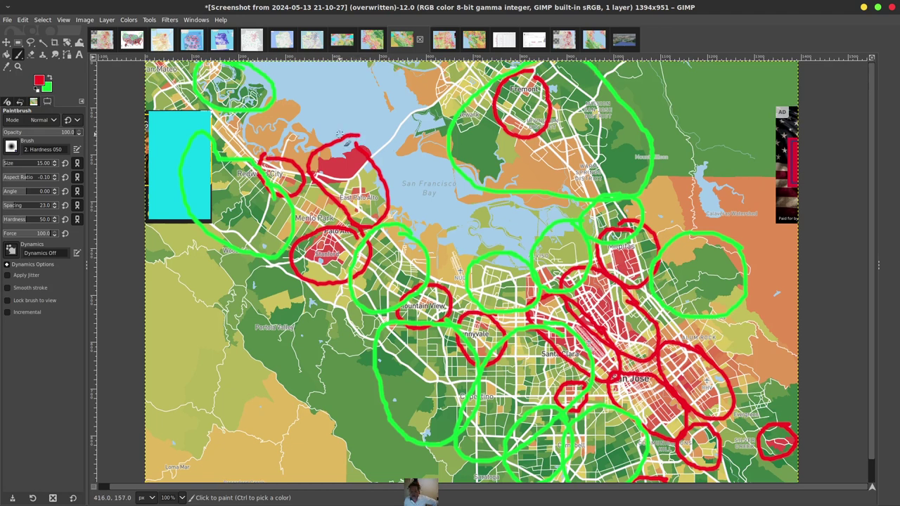
scroll(538, 243, down, 1)
scroll(542, 241, up, 1)
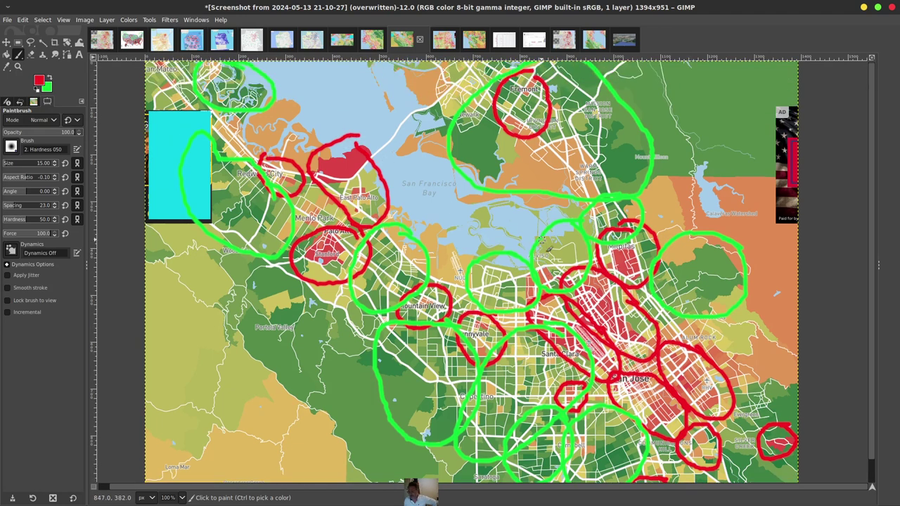
click(369, 44)
scroll(542, 346, down, 2)
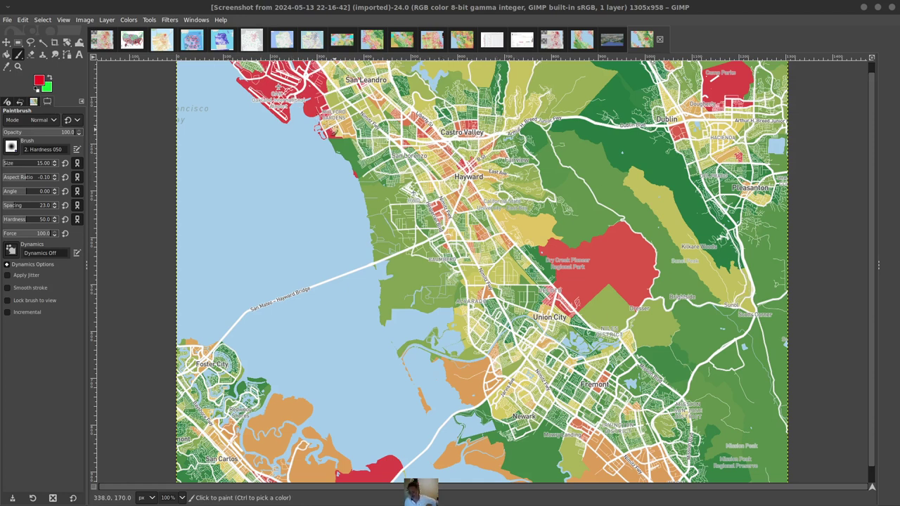
Circle Hayward–Castro Valley, Dry Creek park, Fremont, Dublin, the Oakland airport area and San Leandro in red.
mouse_move(503, 118)
mouse_down()
mouse_move(431, 114)
mouse_move(410, 208)
mouse_move(522, 193)
mouse_move(501, 111)
mouse_up()
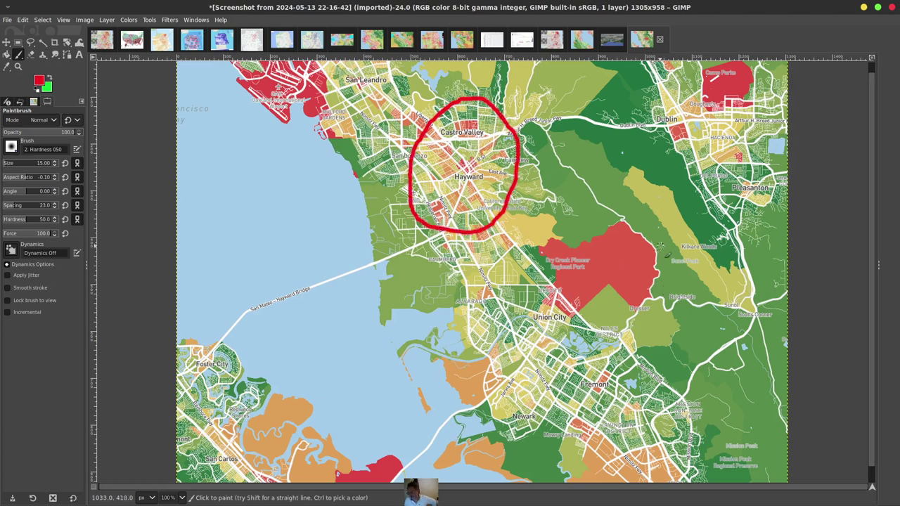
mouse_move(660, 246)
mouse_down()
mouse_move(560, 239)
mouse_move(538, 313)
mouse_move(658, 294)
mouse_move(659, 235)
mouse_up()
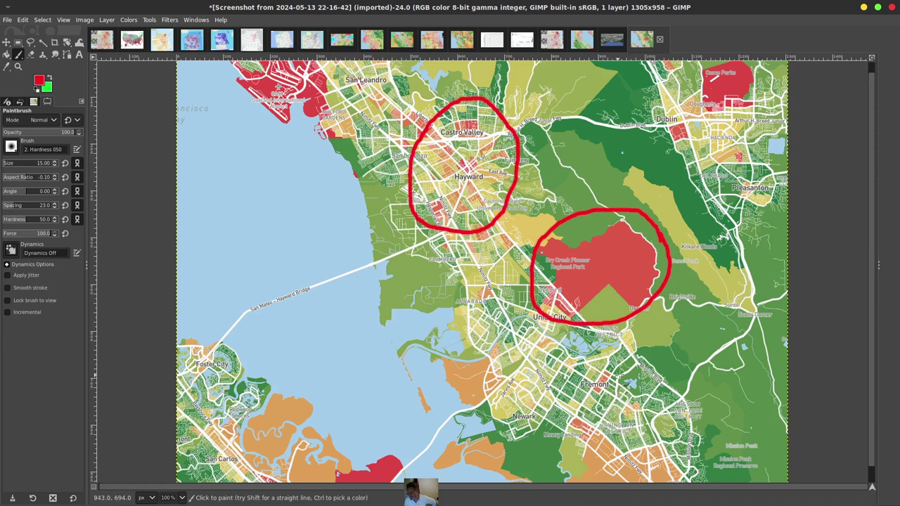
mouse_move(628, 382)
mouse_down()
mouse_move(574, 393)
mouse_move(618, 435)
mouse_move(635, 380)
mouse_up()
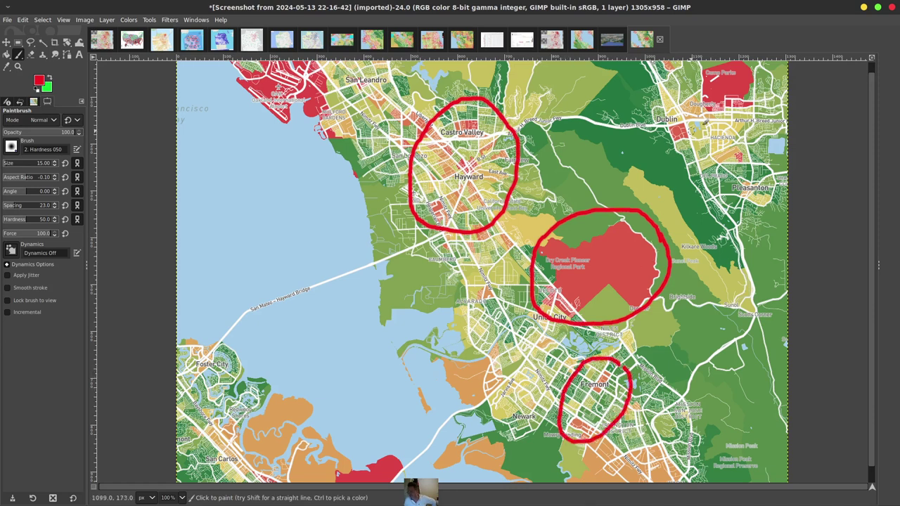
mouse_move(771, 99)
mouse_down()
mouse_move(738, 65)
mouse_move(644, 144)
mouse_move(780, 95)
mouse_move(766, 77)
mouse_up()
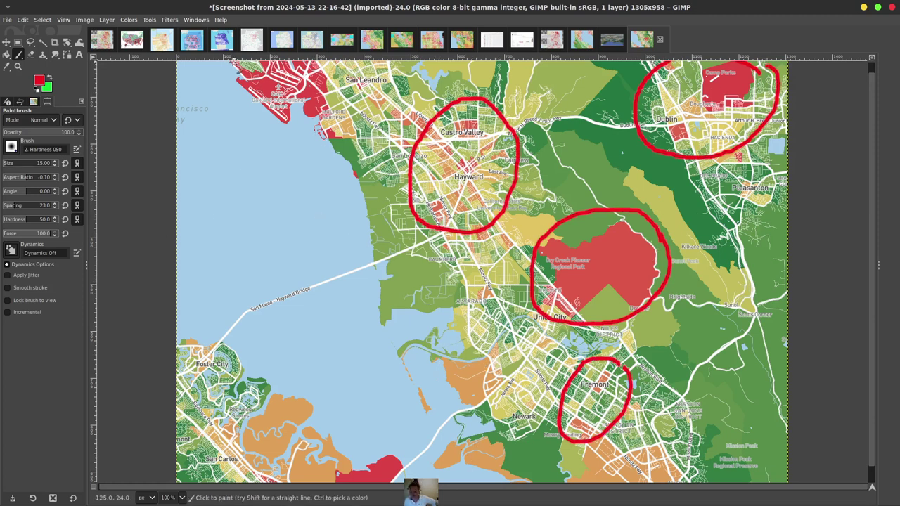
mouse_move(234, 67)
mouse_down()
mouse_move(309, 120)
mouse_move(295, 59)
mouse_move(306, 64)
mouse_up()
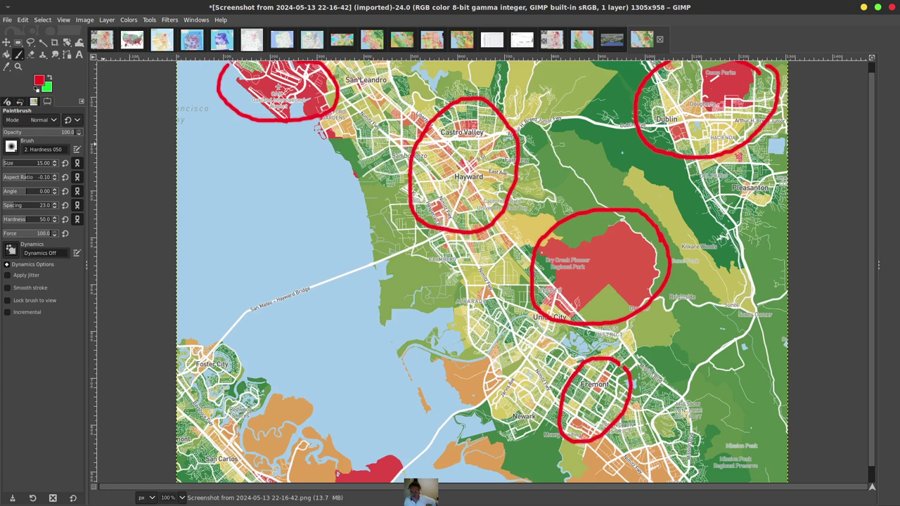
mouse_move(372, 65)
mouse_down()
mouse_move(344, 86)
mouse_move(394, 97)
mouse_move(370, 67)
mouse_up()
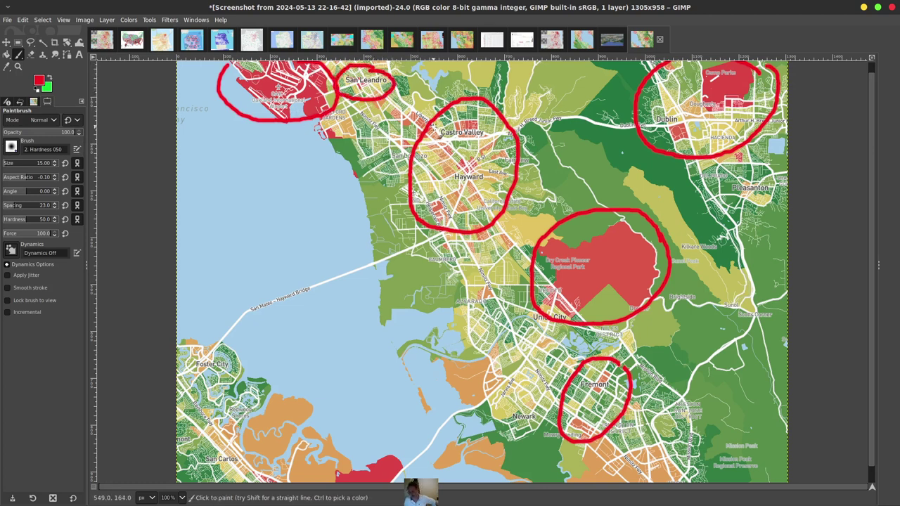
click(49, 78)
Circle Newark, east Fremont hills, Pleasanton, Castro Valley hills, San Lorenzo and Union City in green.
mouse_move(579, 434)
mouse_down()
mouse_move(486, 401)
mouse_move(496, 467)
mouse_move(573, 414)
mouse_up()
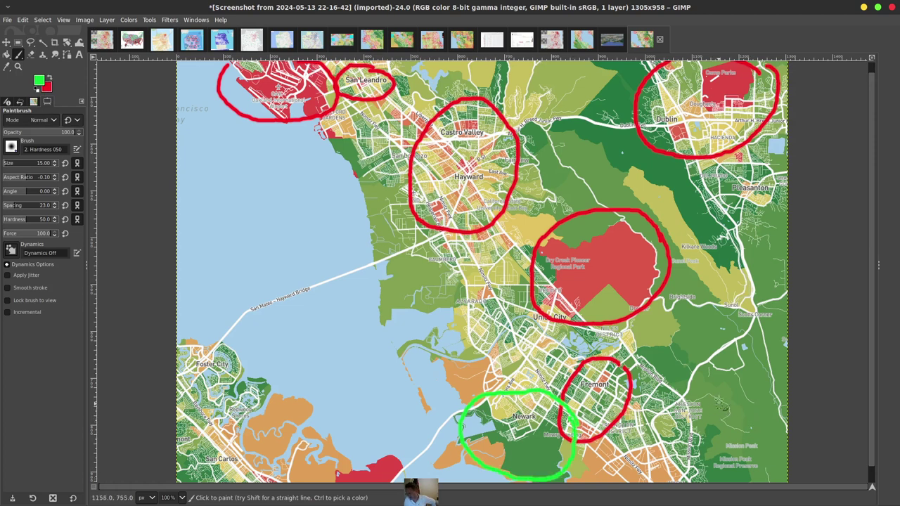
mouse_move(716, 400)
mouse_down()
mouse_move(620, 394)
mouse_move(738, 453)
mouse_move(714, 383)
mouse_up()
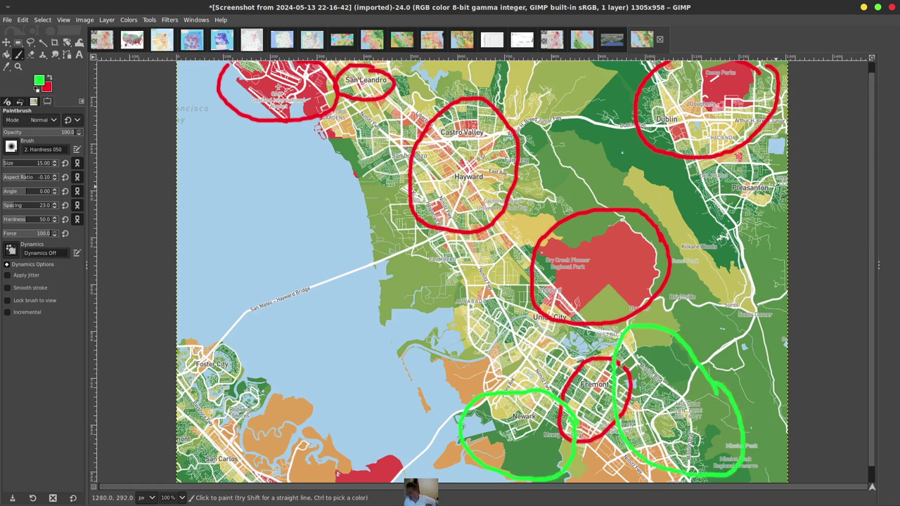
mouse_move(767, 156)
mouse_down()
mouse_move(738, 151)
mouse_move(693, 235)
mouse_move(759, 162)
mouse_up()
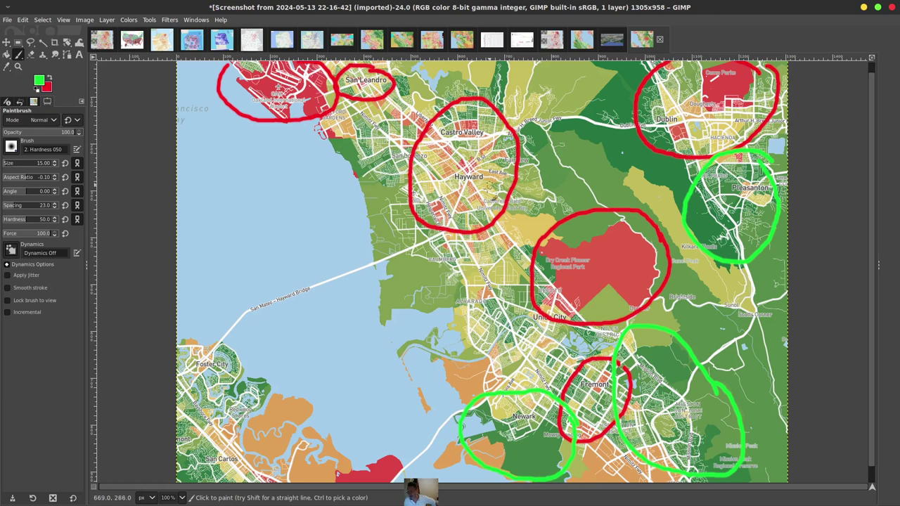
mouse_move(619, 96)
mouse_down()
mouse_move(589, 98)
mouse_move(581, 161)
mouse_move(602, 96)
mouse_up()
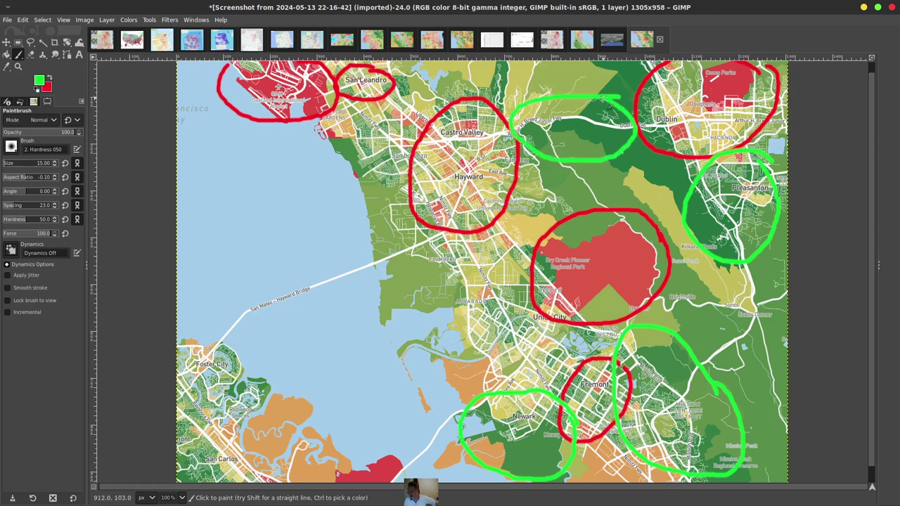
mouse_move(457, 62)
mouse_down()
mouse_move(431, 91)
mouse_move(519, 79)
mouse_move(507, 63)
mouse_up()
mouse_move(425, 144)
mouse_down()
mouse_move(332, 141)
mouse_move(438, 173)
mouse_up()
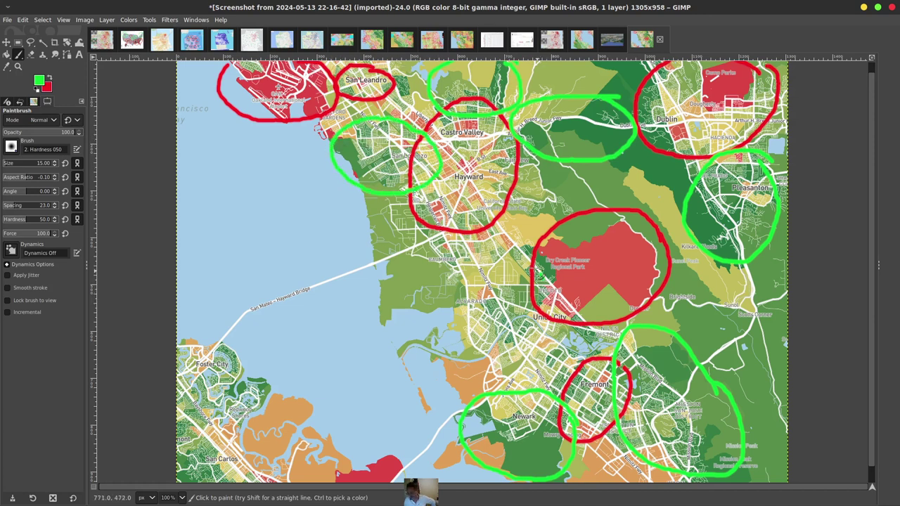
mouse_move(542, 272)
mouse_down()
mouse_move(472, 333)
mouse_move(575, 296)
mouse_move(545, 271)
mouse_up()
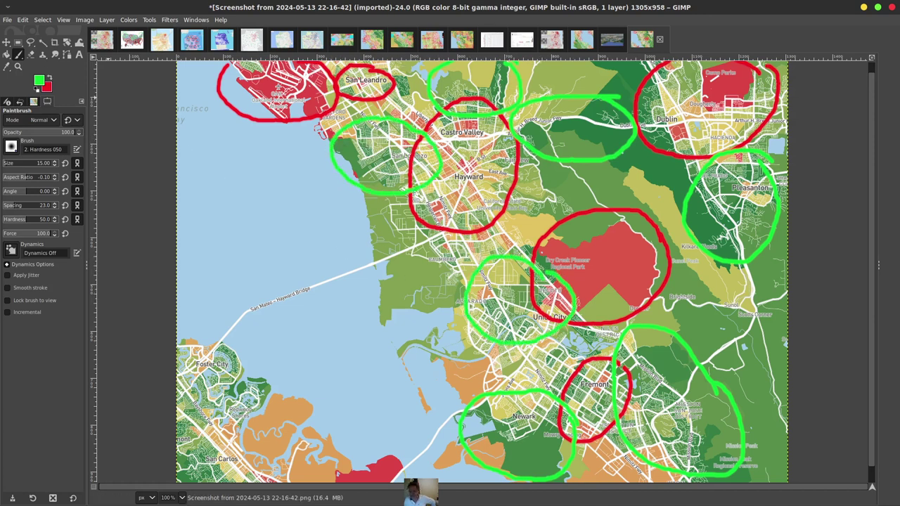
click(7, 20)
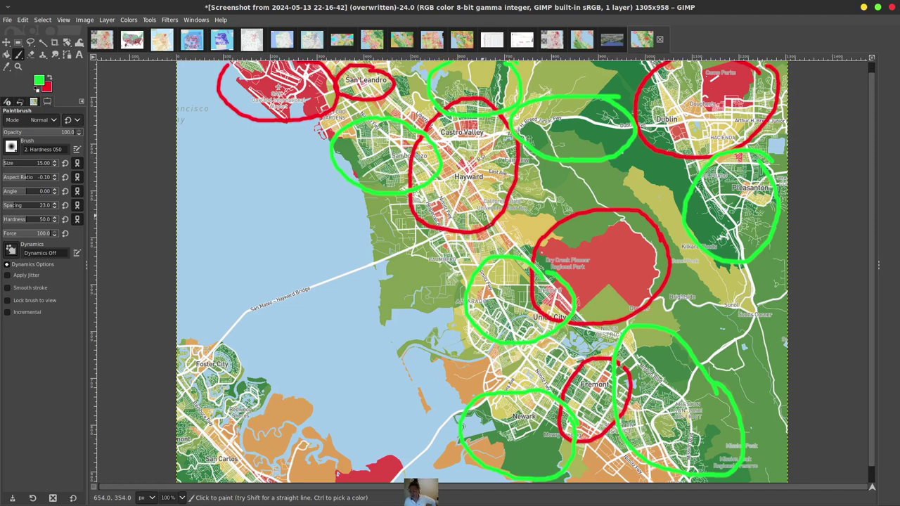
Scroll over the annotated East Bay map, then switch to the Crime Dashboard screenshot.
scroll(533, 271, down, 1)
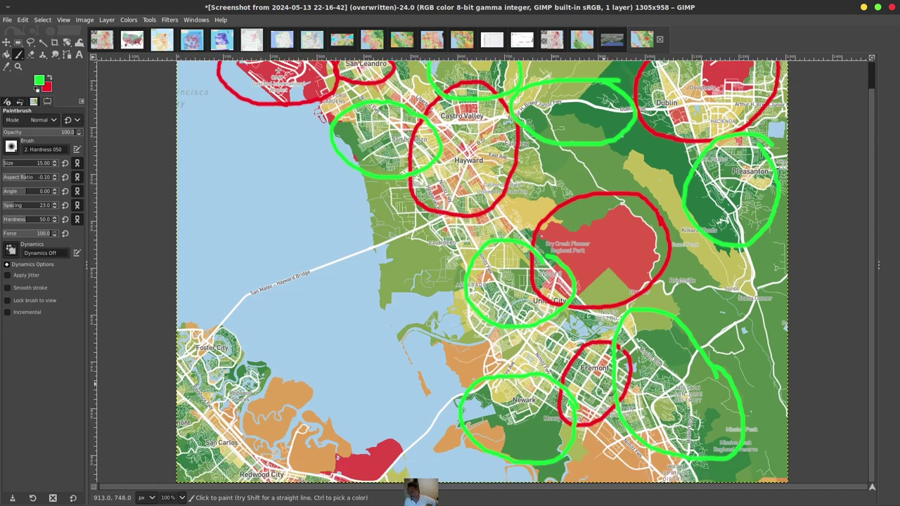
scroll(605, 386, up, 2)
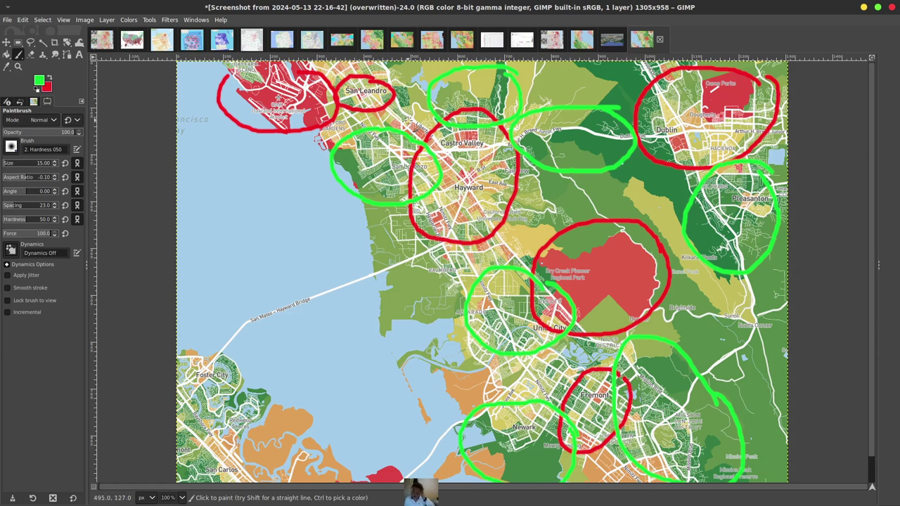
scroll(619, 347, down, 2)
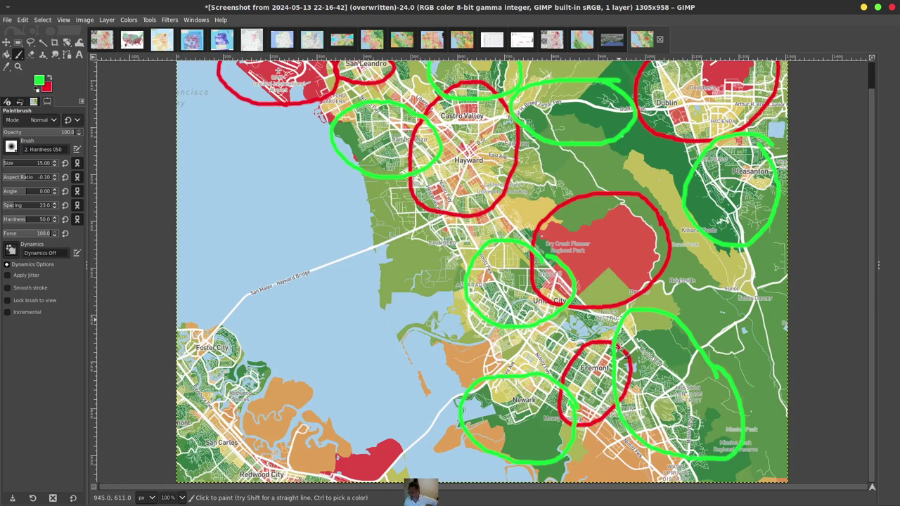
scroll(619, 346, up, 2)
scroll(619, 347, down, 2)
scroll(471, 144, up, 2)
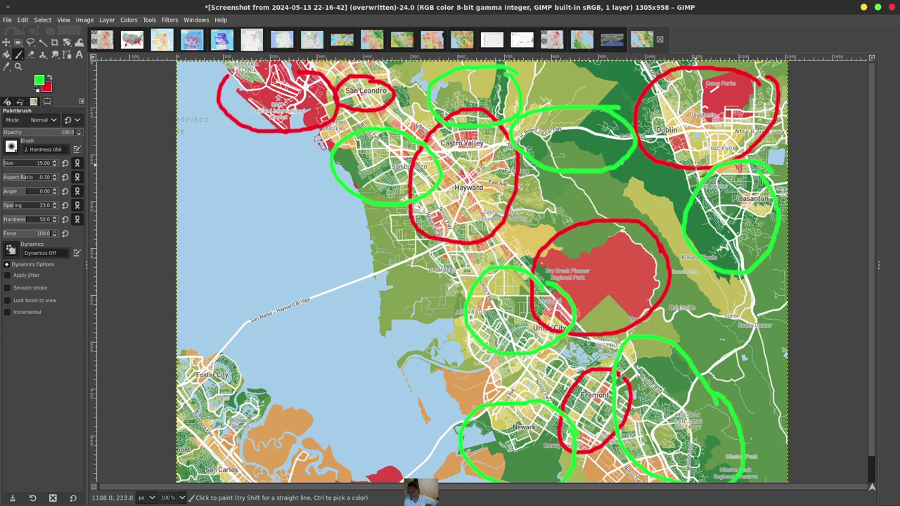
scroll(714, 329, down, 2)
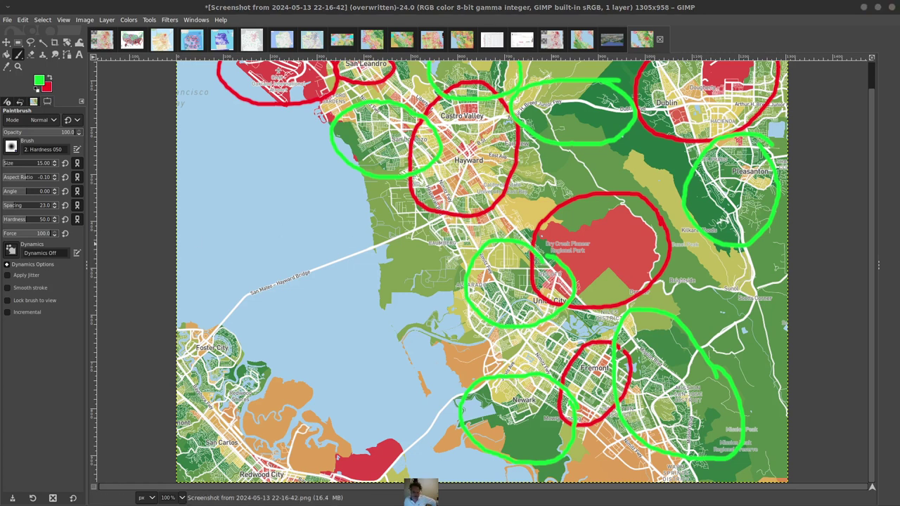
click(522, 39)
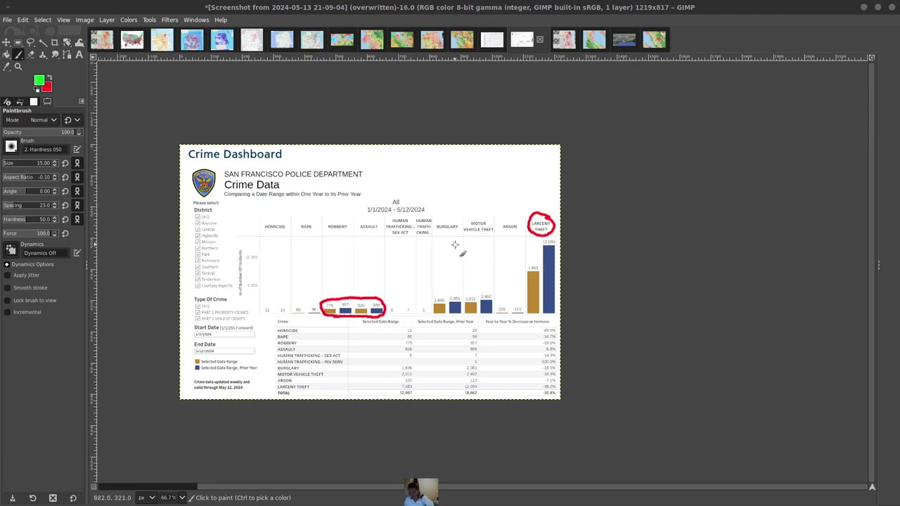
View the Crime Dashboard screenshot at 100% zoom, then move to the Peninsula map.
key(1)
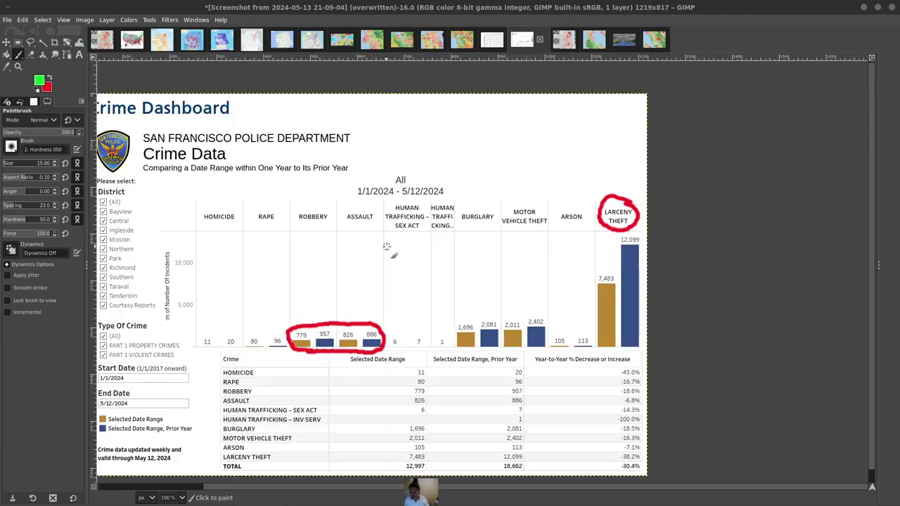
click(568, 47)
Check the Peninsula and Hayward–Fremont maps, finishing on the 21-09-55 Bay Area map.
click(592, 45)
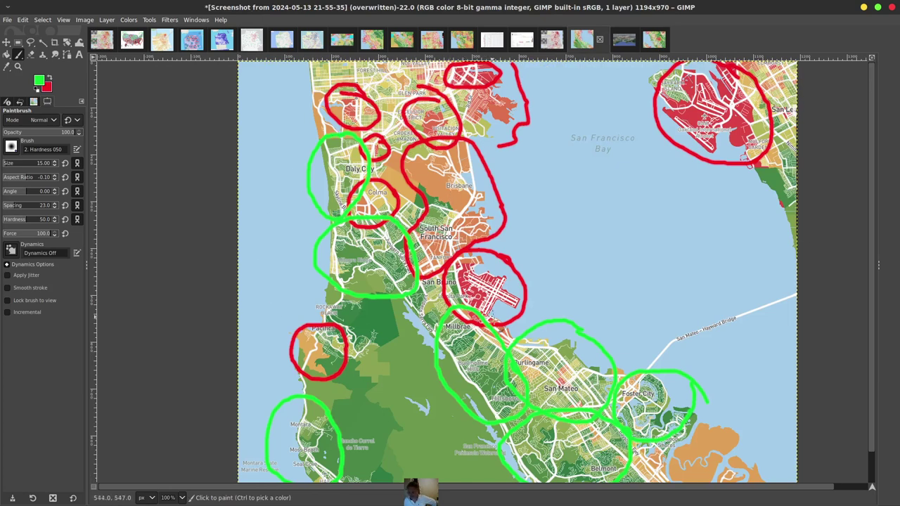
click(654, 39)
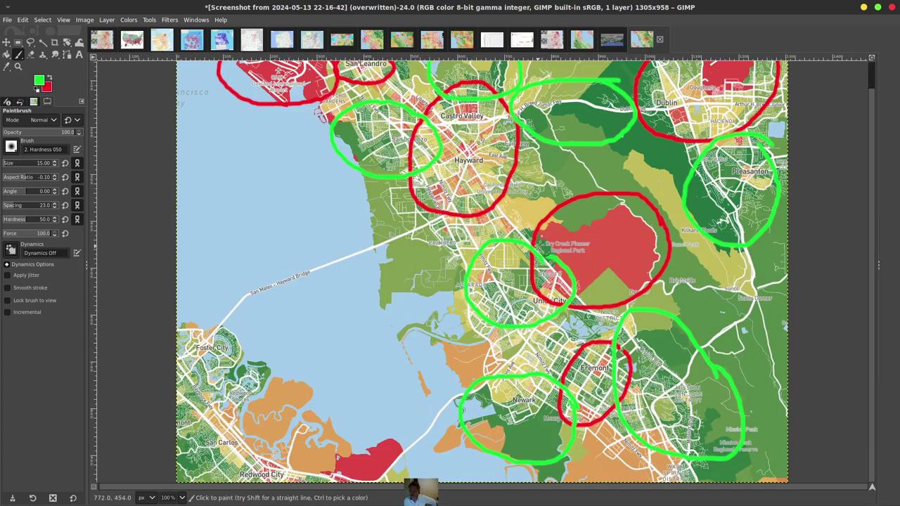
click(579, 41)
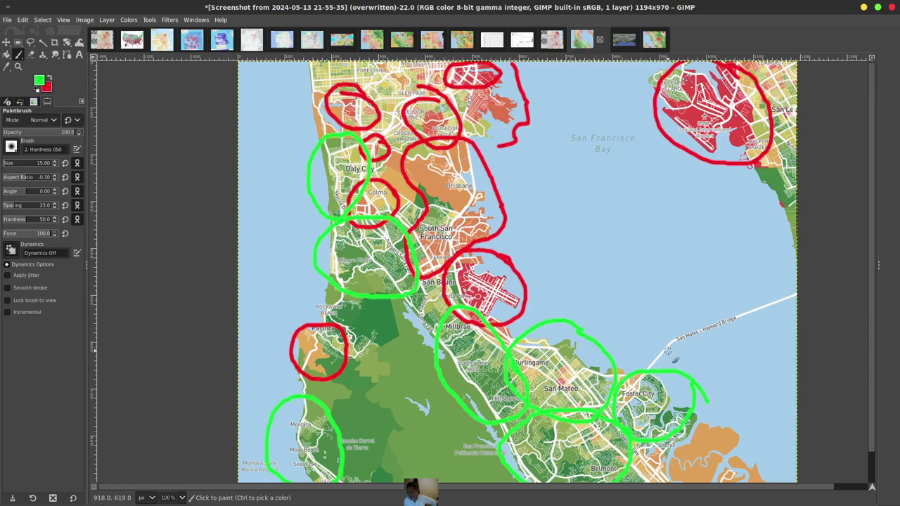
scroll(631, 386, down, 2)
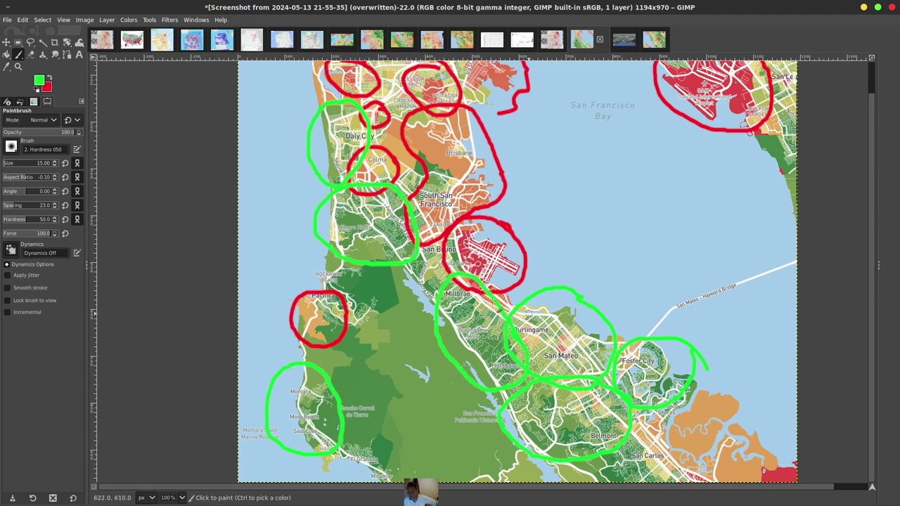
click(462, 39)
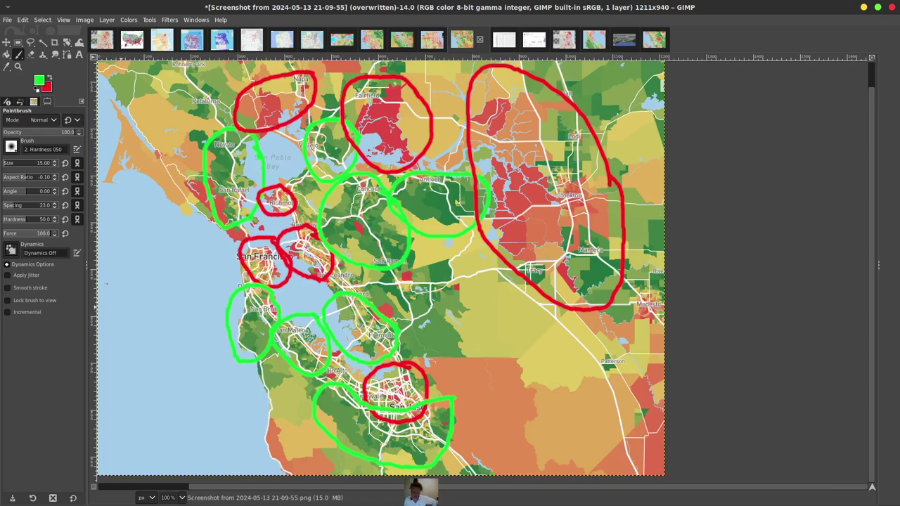
Open the 21-10-53 Vallejo–Martinez map, add a paint layer, and make red the painting colour.
click(342, 40)
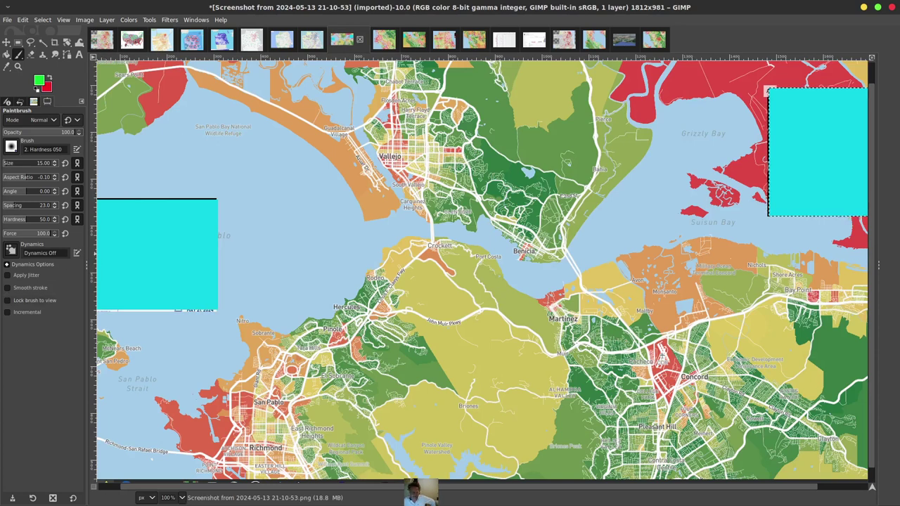
key(ctrl+v)
key(x)
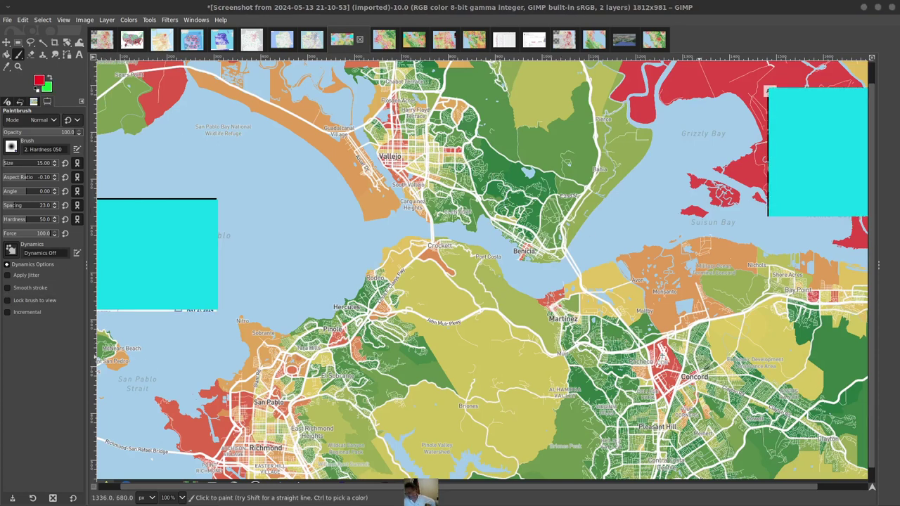
Circle Concord, Martinez, Vallejo, San Pablo–Richmond and Pinole in red as dangerous.
mouse_move(685, 324)
mouse_down()
mouse_move(645, 343)
mouse_move(662, 414)
mouse_move(709, 354)
mouse_move(681, 332)
mouse_up()
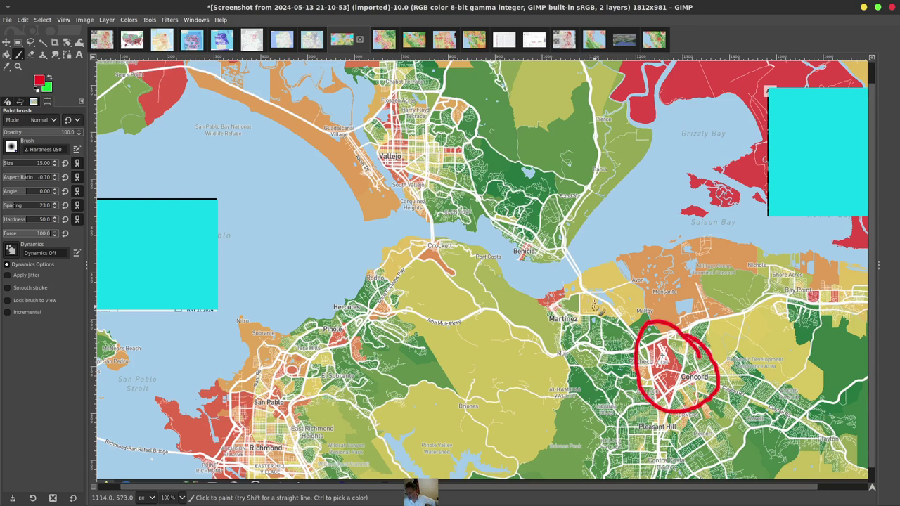
mouse_move(577, 285)
mouse_down()
mouse_move(533, 308)
mouse_move(572, 304)
mouse_move(571, 284)
mouse_up()
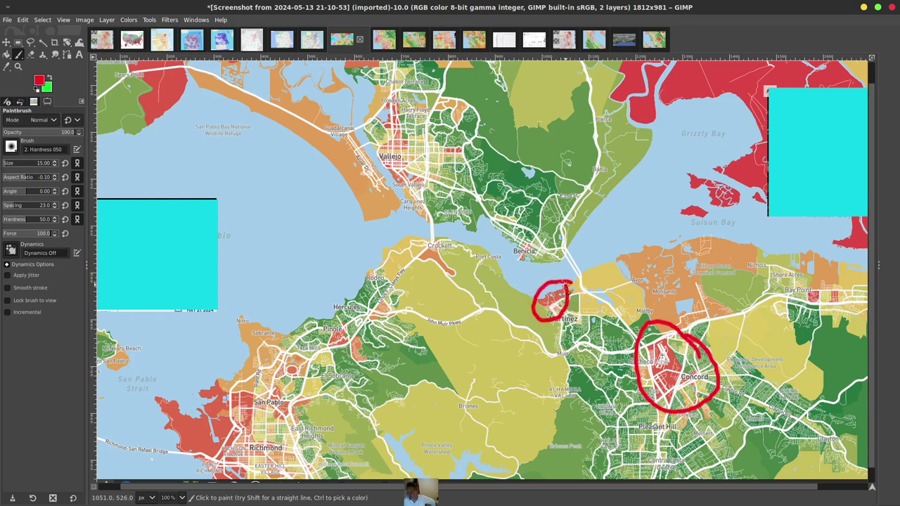
mouse_move(474, 142)
mouse_down()
mouse_move(443, 117)
mouse_move(361, 151)
mouse_move(478, 158)
mouse_move(459, 131)
mouse_up()
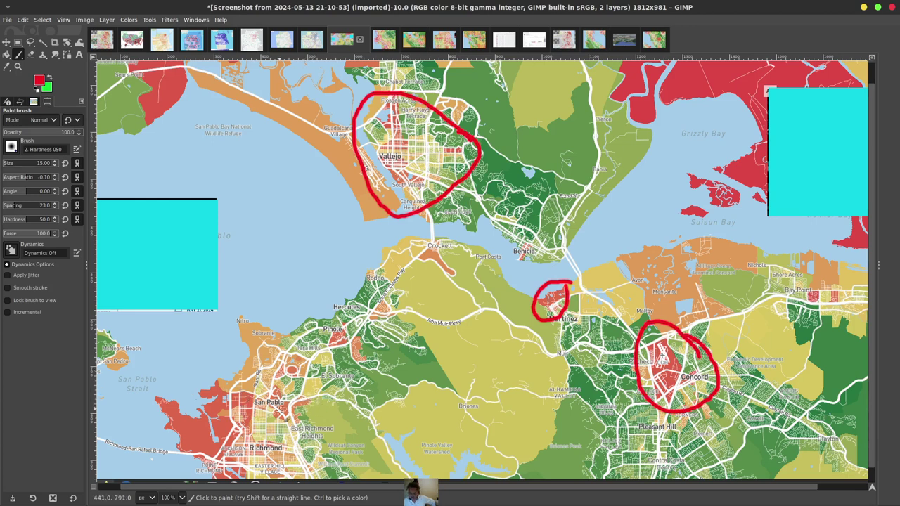
mouse_move(309, 401)
mouse_down()
mouse_move(192, 382)
mouse_move(190, 465)
mouse_move(296, 461)
mouse_move(300, 398)
mouse_up()
mouse_move(365, 325)
mouse_down()
mouse_move(315, 329)
mouse_move(339, 365)
mouse_move(366, 324)
mouse_move(355, 322)
mouse_up()
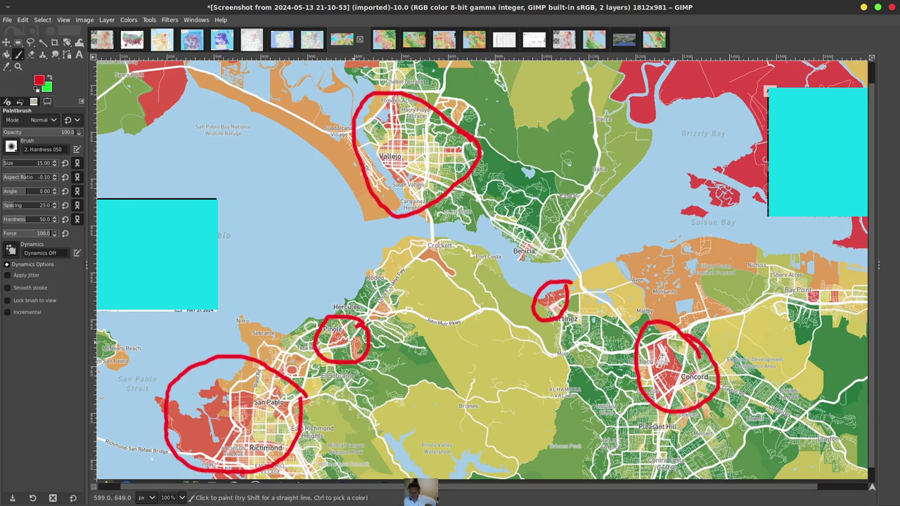
Circle Benicia, Martinez–Alhambra Valley and Rodeo–Hercules in green, then overwrite the original PNG.
click(49, 80)
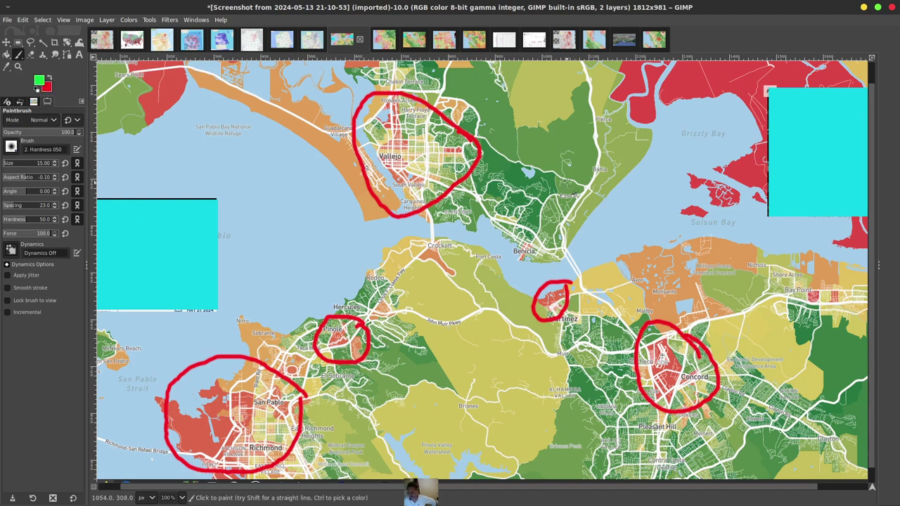
mouse_move(570, 184)
mouse_down()
mouse_move(547, 145)
mouse_move(441, 199)
mouse_move(565, 264)
mouse_move(571, 159)
mouse_up()
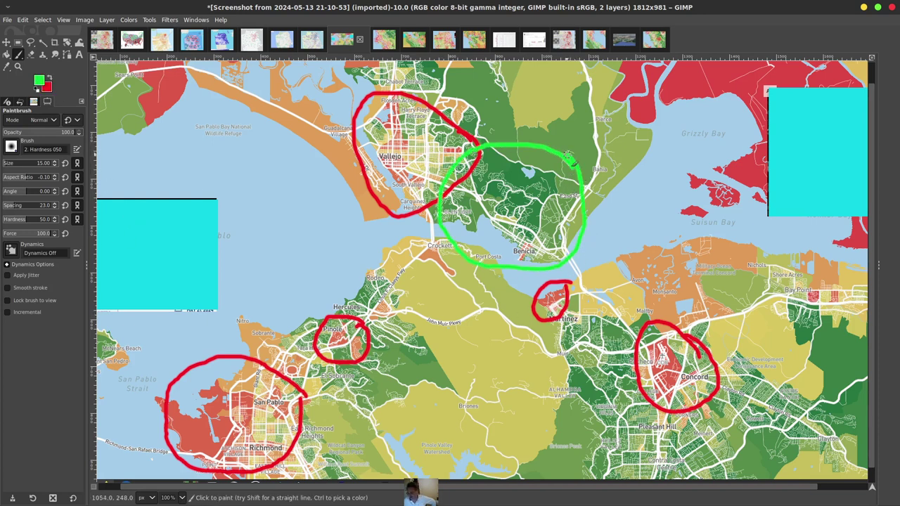
mouse_move(647, 303)
mouse_down()
mouse_move(602, 302)
mouse_move(551, 411)
mouse_move(618, 410)
mouse_move(653, 308)
mouse_up()
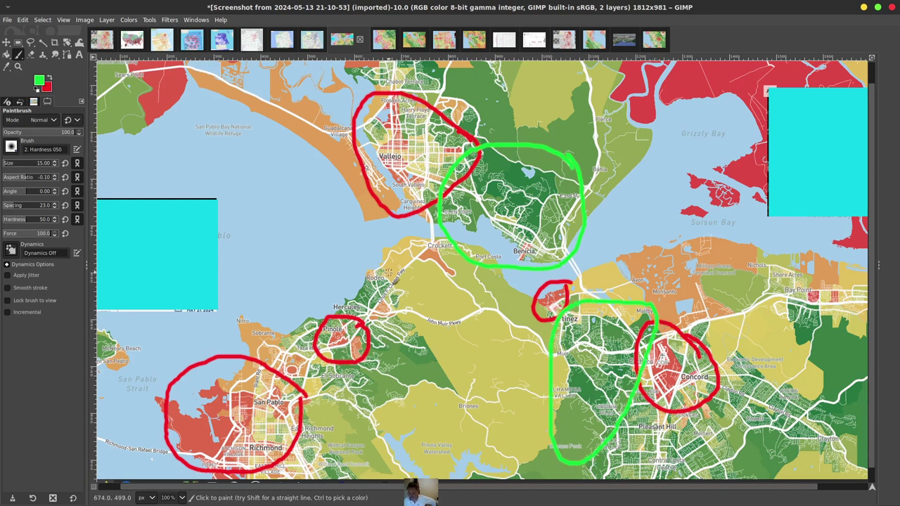
mouse_move(392, 273)
mouse_down()
mouse_move(373, 258)
mouse_move(358, 352)
mouse_move(424, 407)
mouse_move(396, 276)
mouse_up()
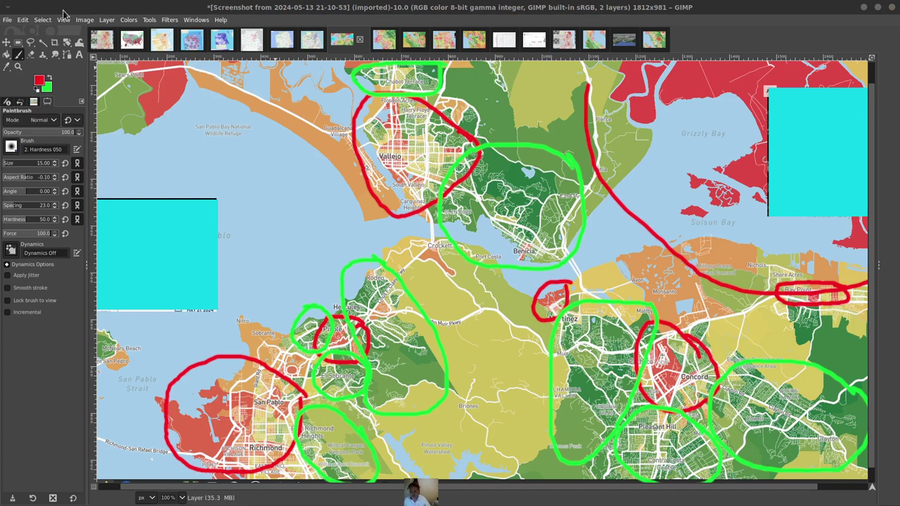
click(7, 19)
click(75, 151)
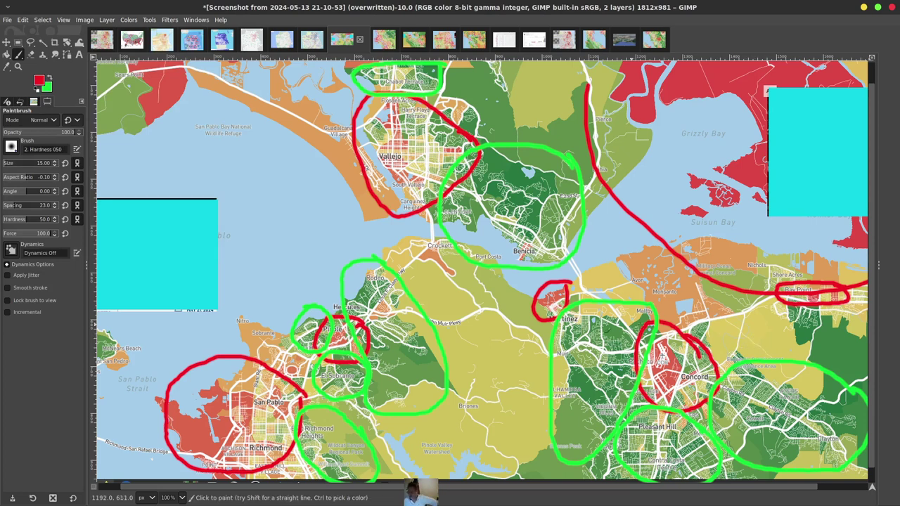
Review each annotated map from the San Francisco map to the crime-rate table, ending on the Bay Area map.
click(475, 39)
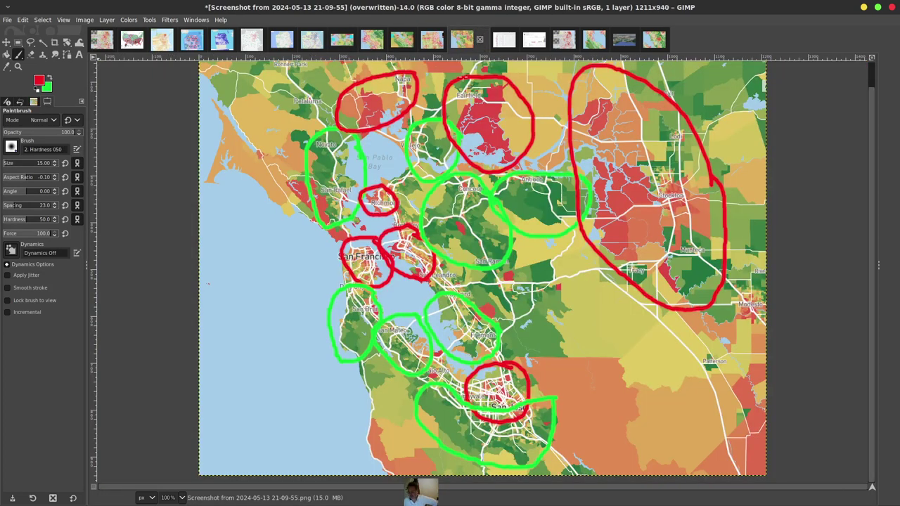
click(102, 40)
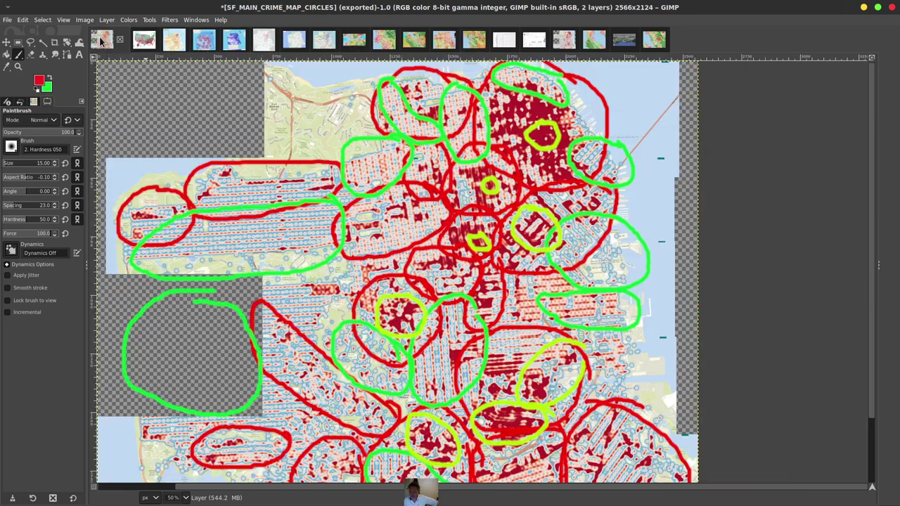
click(144, 41)
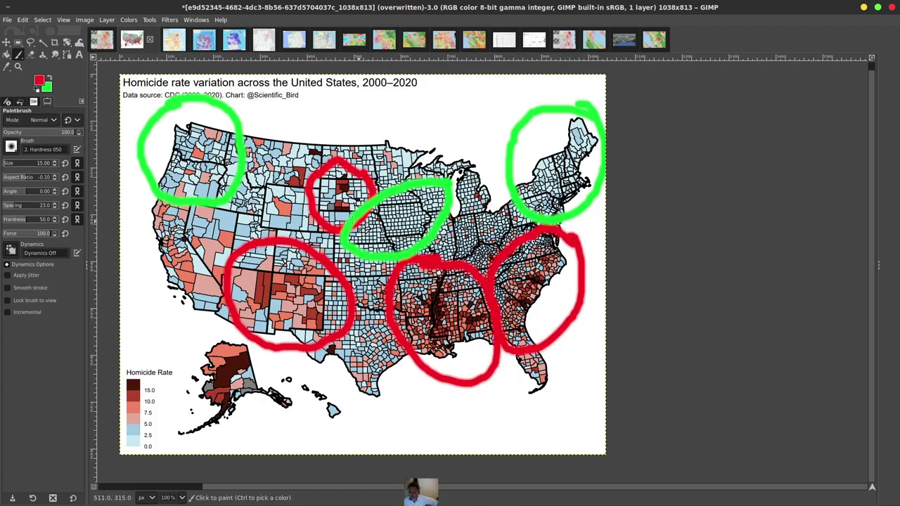
click(174, 41)
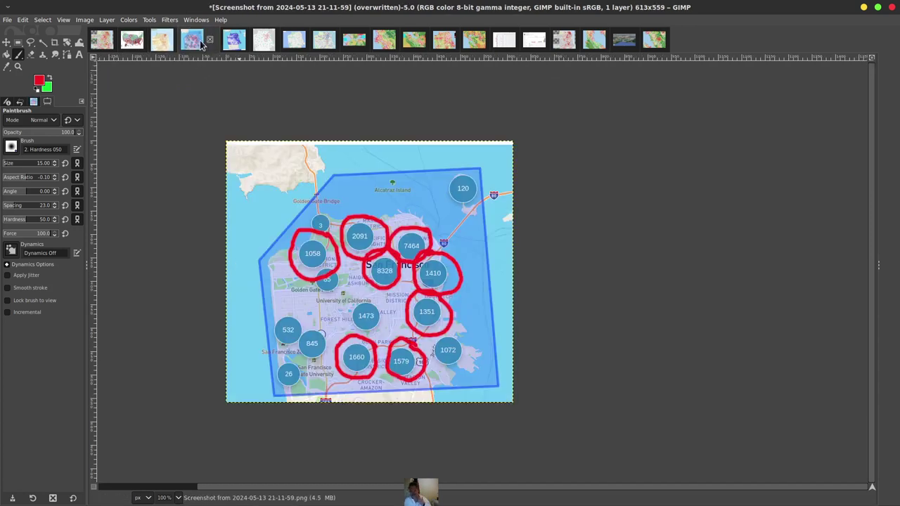
click(203, 41)
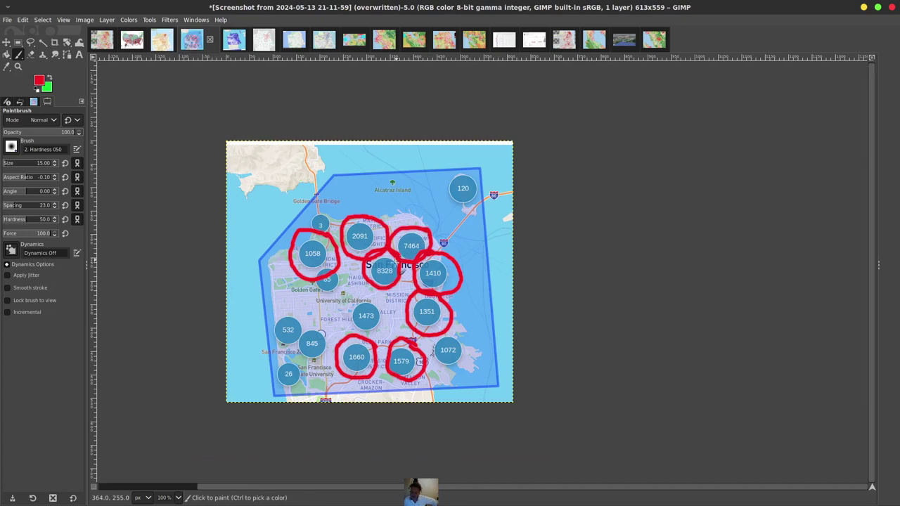
click(239, 43)
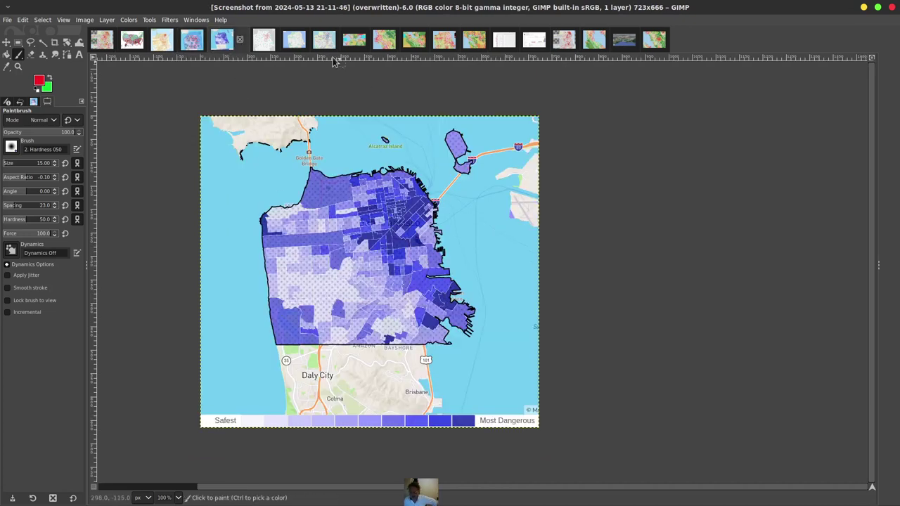
click(263, 45)
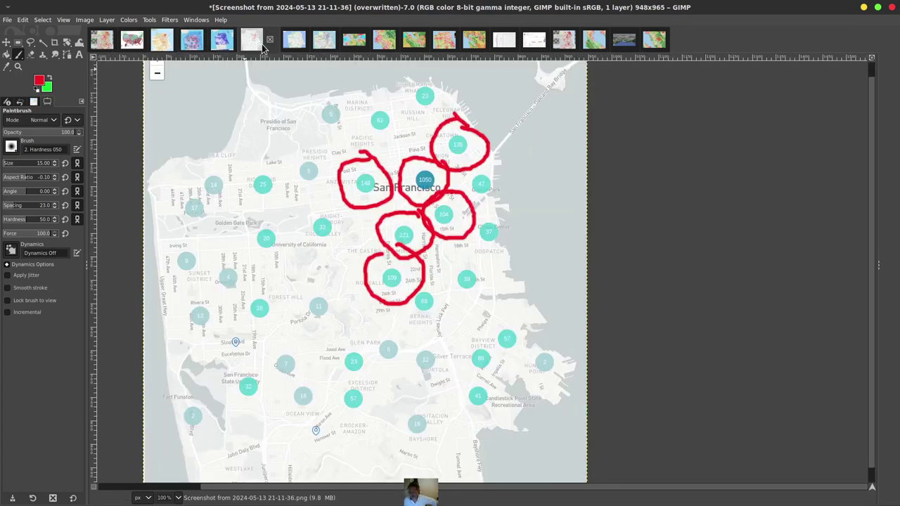
click(301, 45)
click(324, 45)
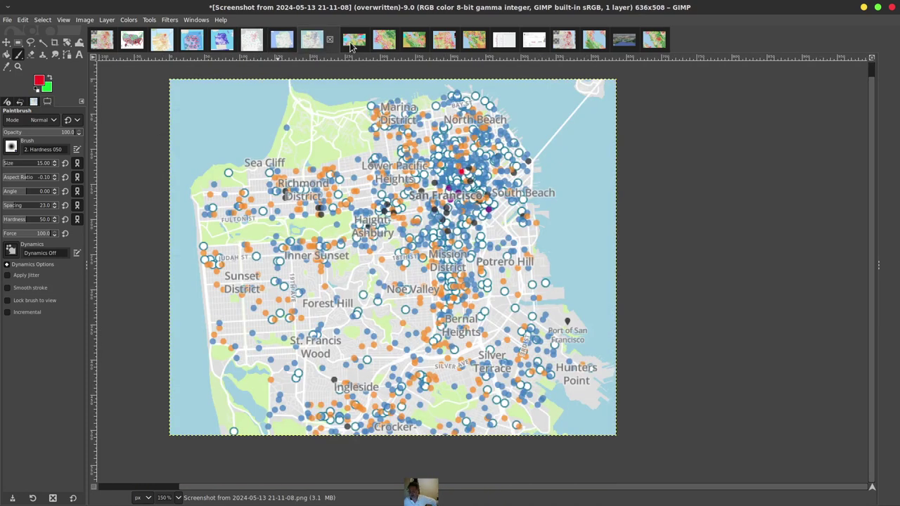
click(345, 45)
click(385, 48)
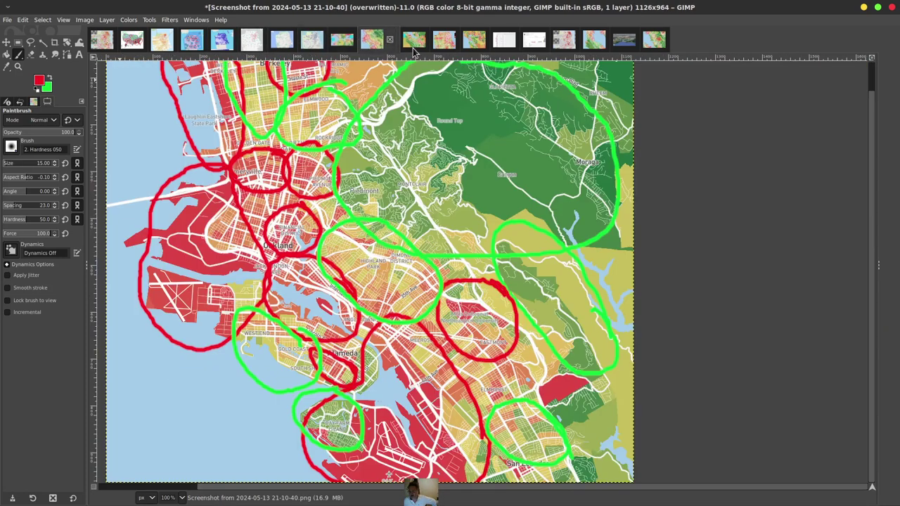
click(413, 51)
click(450, 55)
click(478, 52)
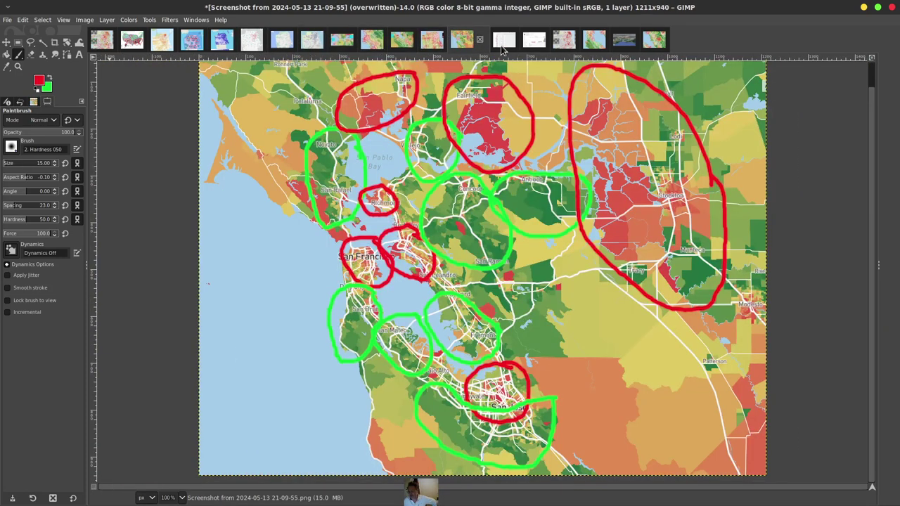
click(505, 50)
click(470, 45)
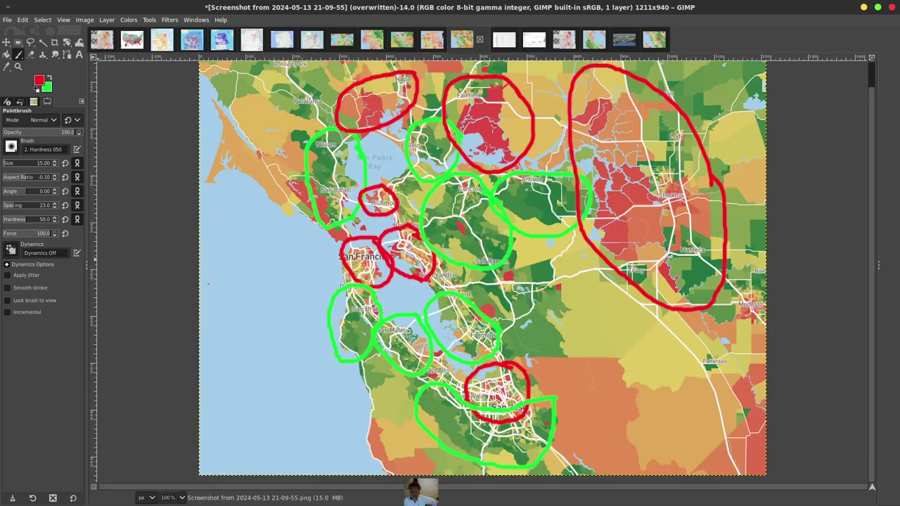